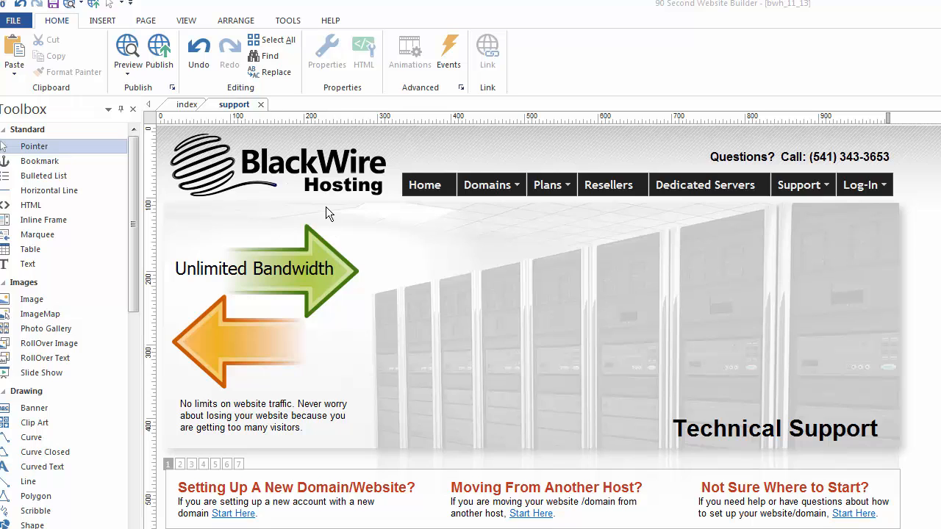
- Scroll down the support page past the banner to the Other Helpful Resources section
scroll(542, 327, "down", 5)
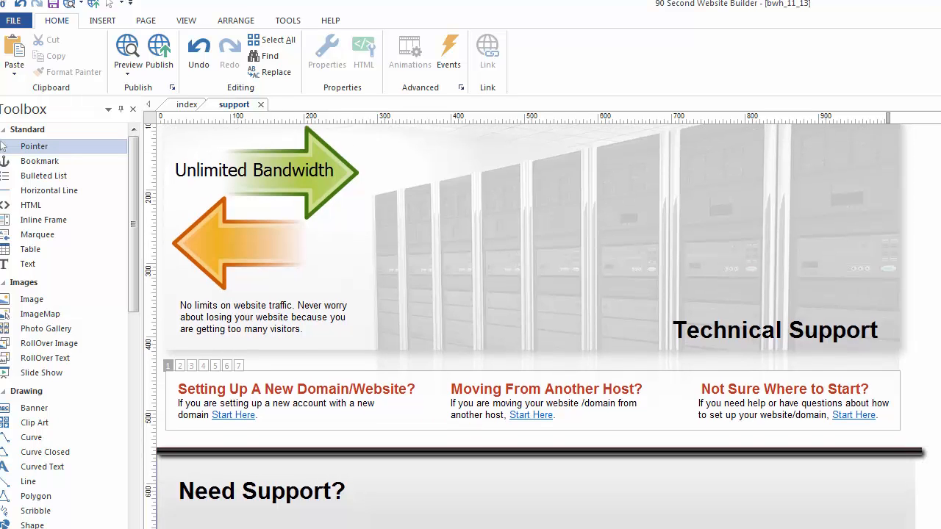
scroll(542, 326, "down", 3)
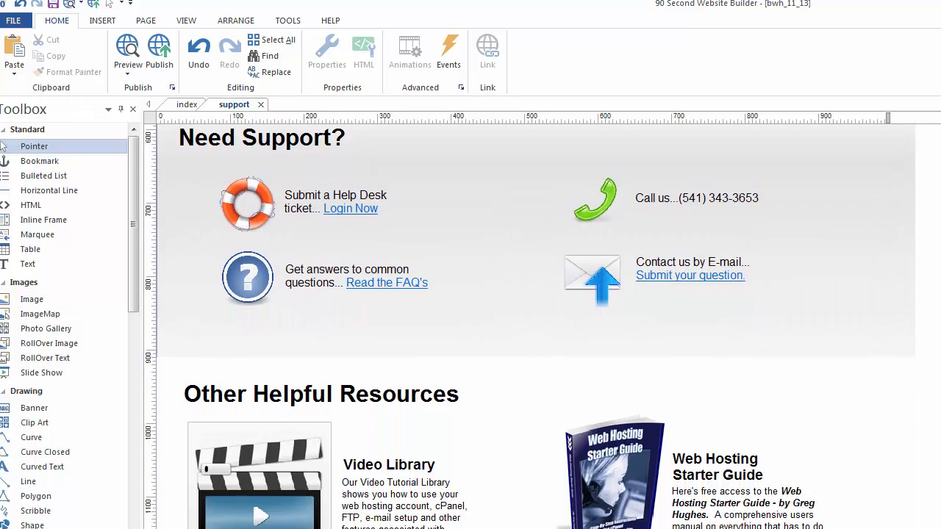
scroll(542, 326, "down", 4)
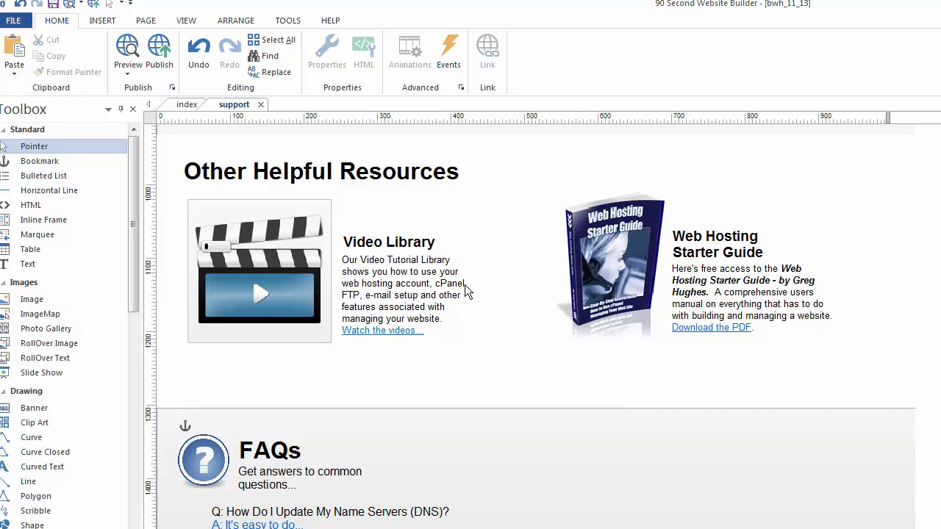
- Select the words 'Video Library' in the heading text box
left_click(363, 237)
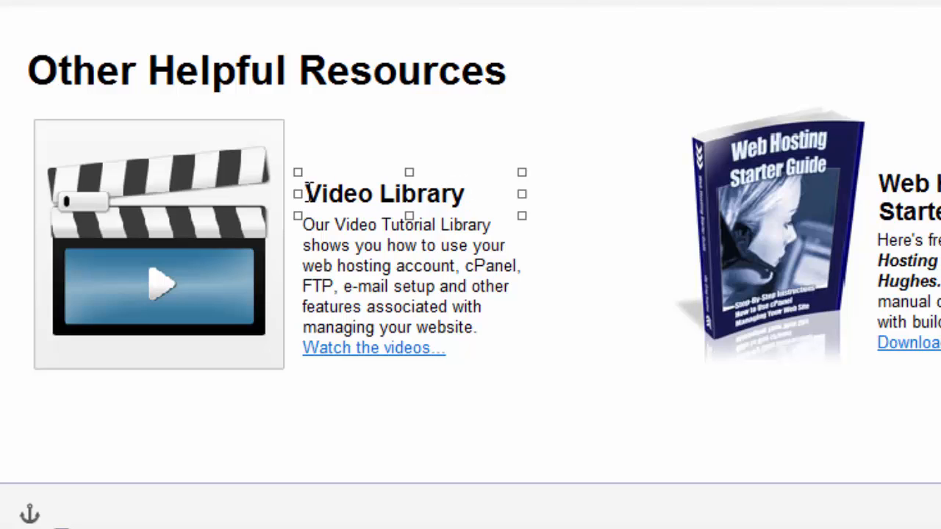
left_click_drag(306, 195, 465, 197)
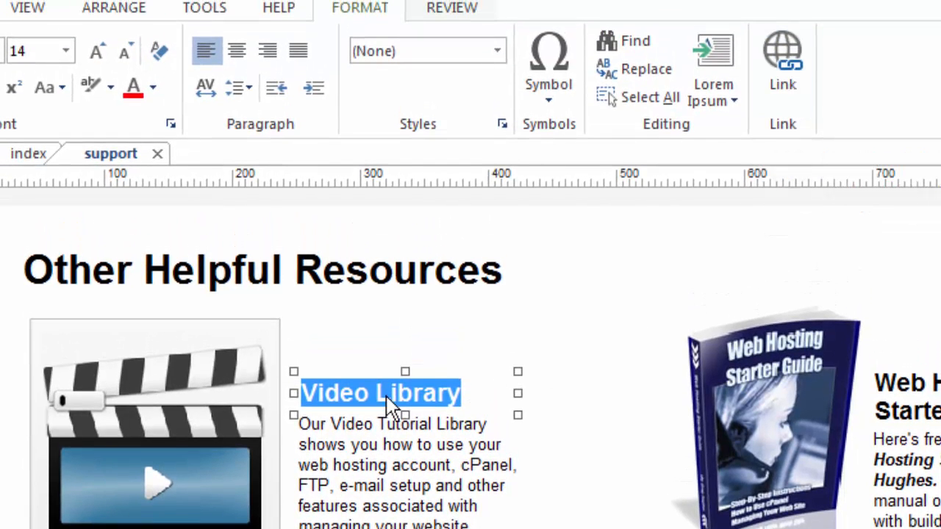
- Hyperlink the selected Video Library heading to the site's videos page, opening in the same window
right_click(379, 407)
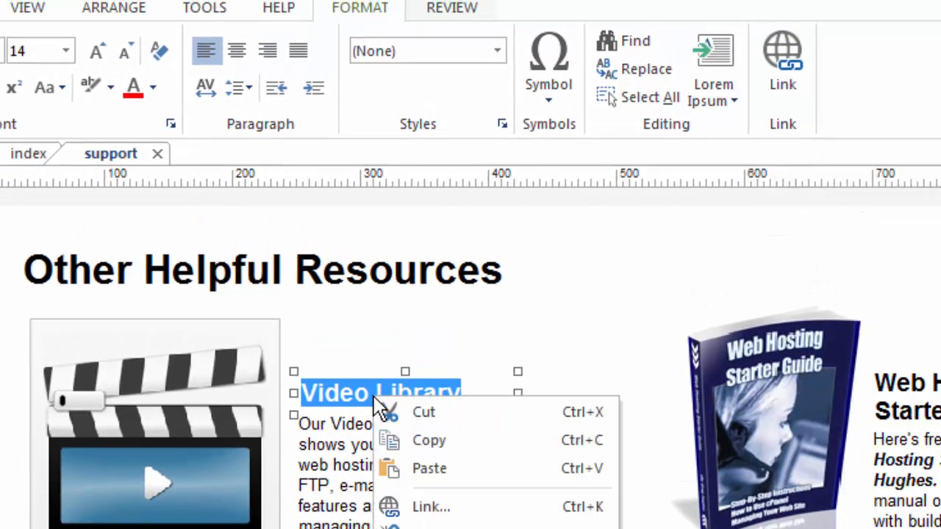
left_click(425, 513)
left_click_drag(783, 337, 670, 152)
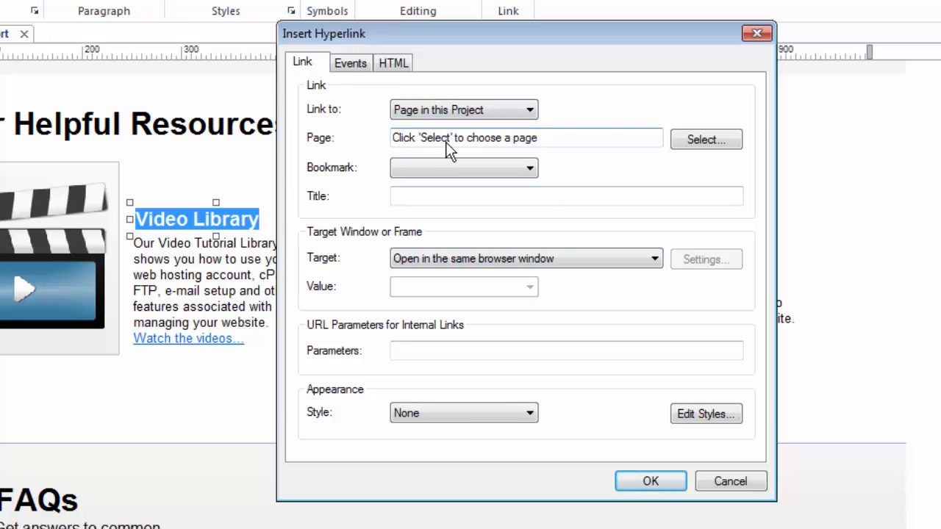
left_click(704, 139)
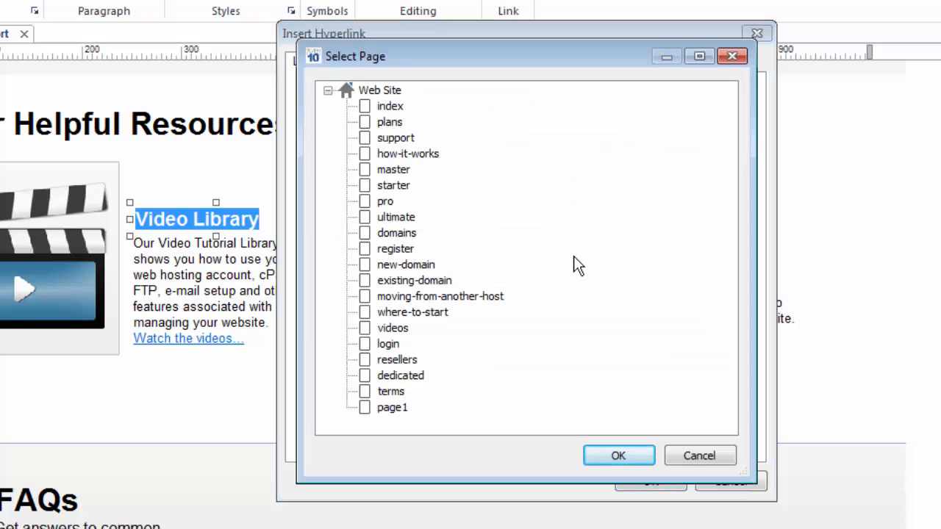
left_click(388, 329)
left_click(599, 456)
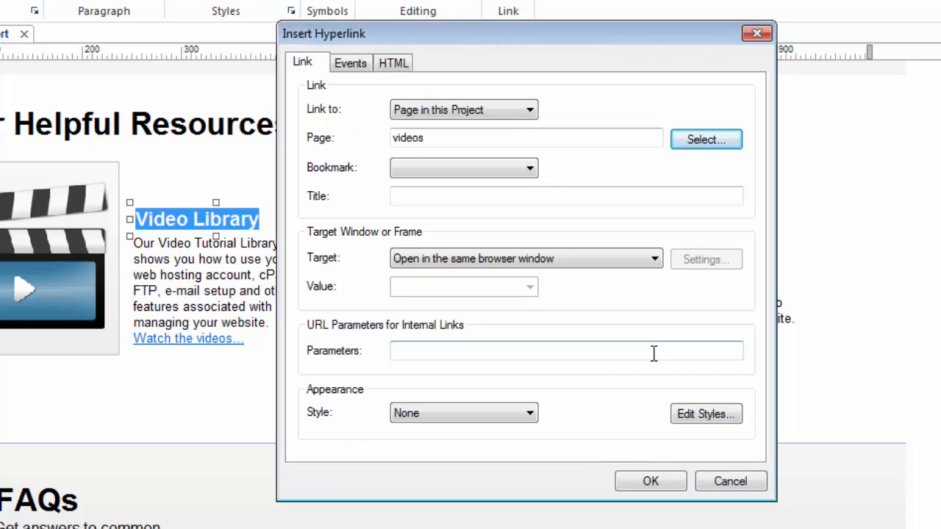
left_click(650, 482)
left_click(447, 378)
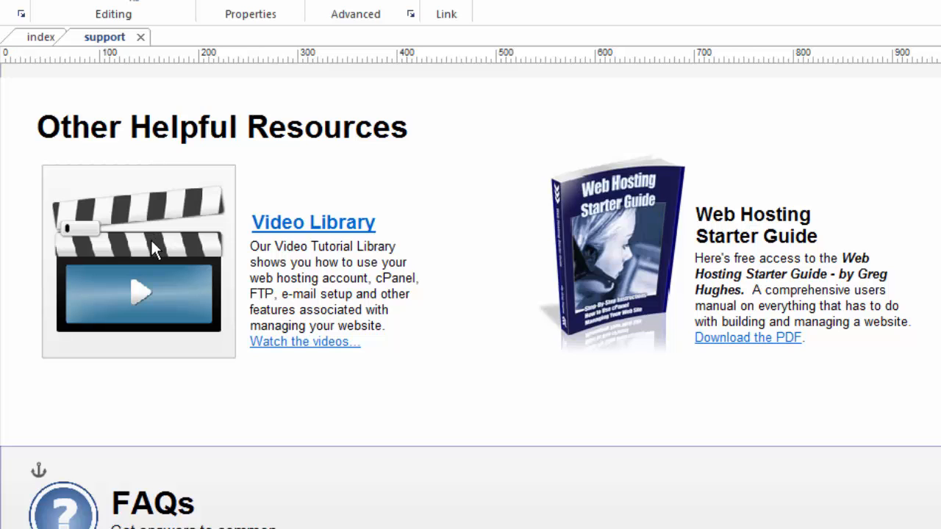
- Check the clapperboard image's properties and context menu, then select the image
double_click(153, 250)
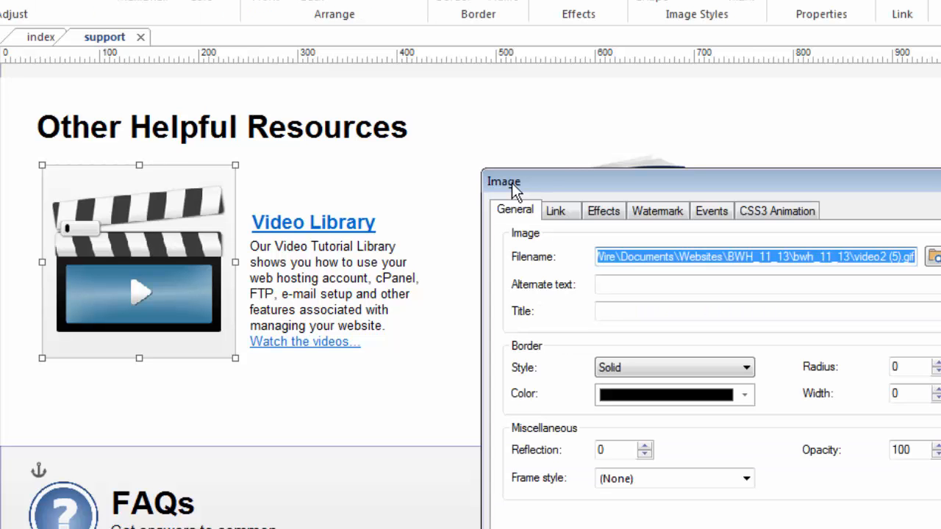
left_click_drag(551, 182, 381, 56)
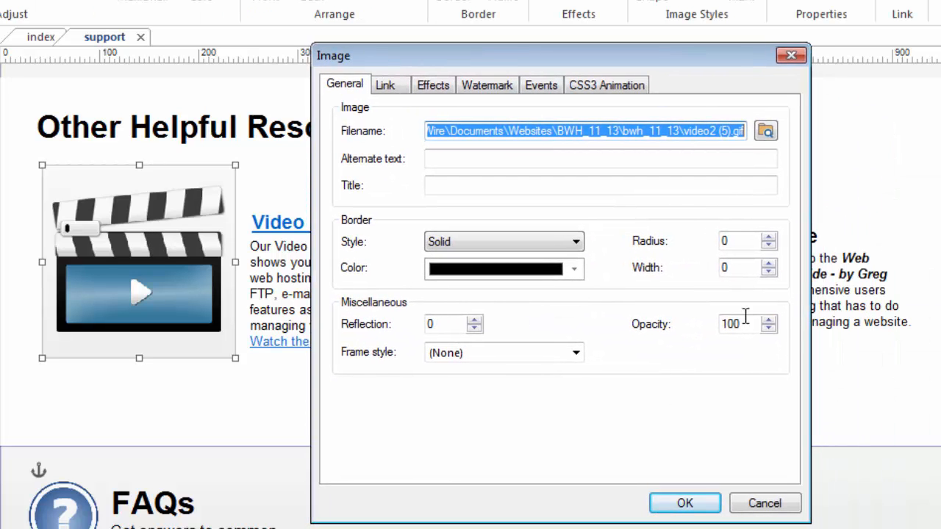
left_click(386, 87)
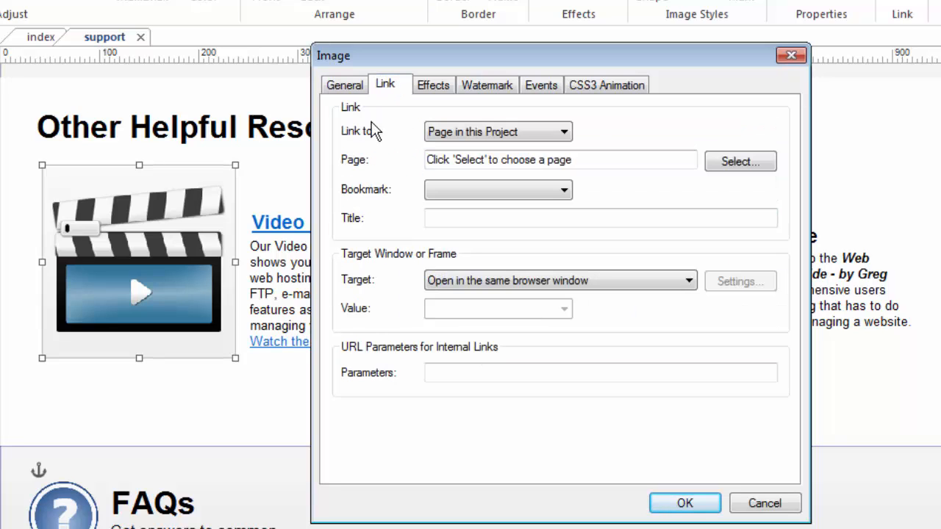
left_click(780, 506)
right_click(137, 230)
mouse_move(202, 460)
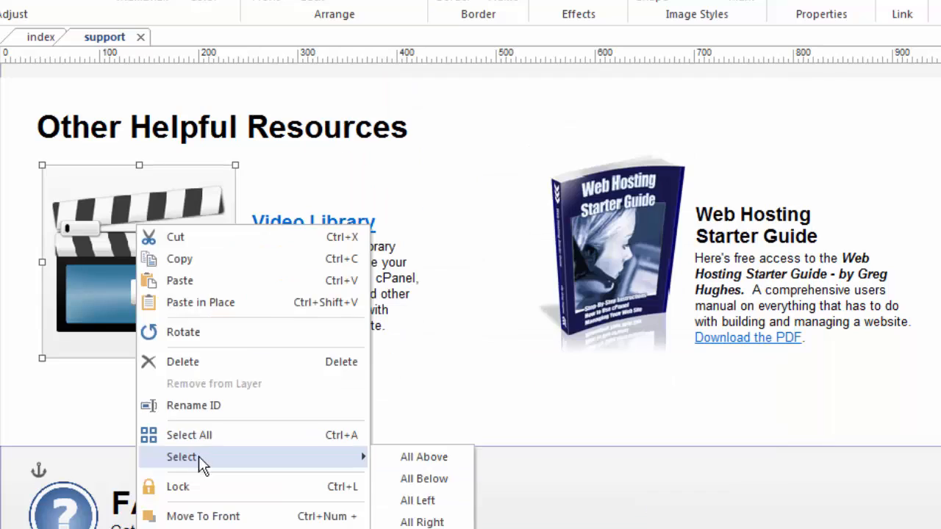
left_click(409, 137)
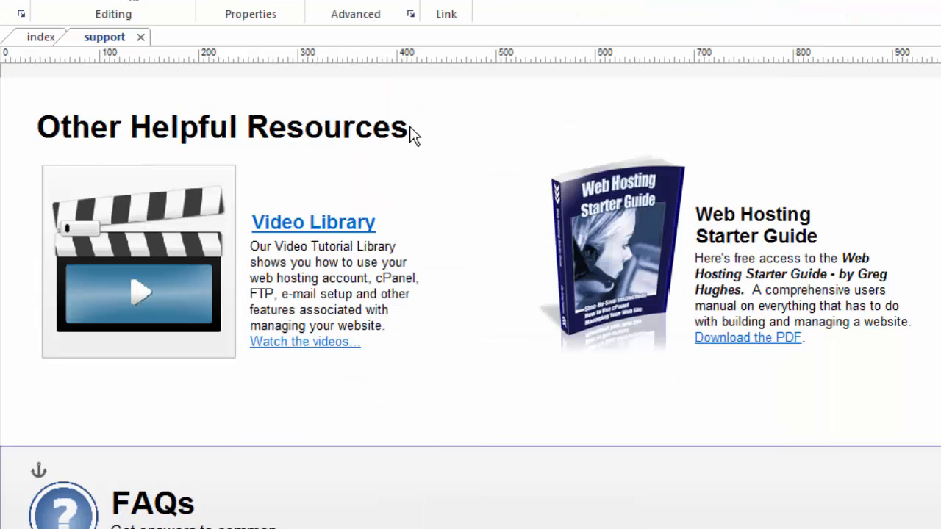
right_click(161, 189)
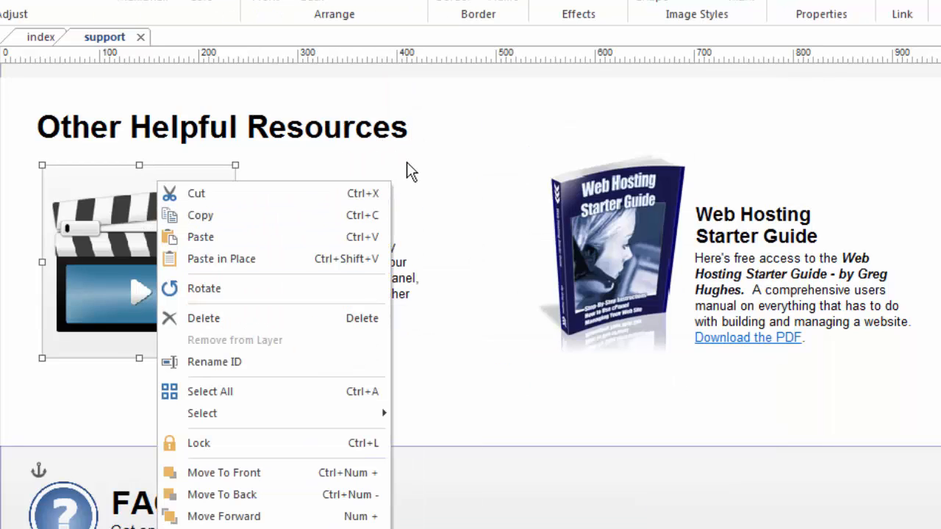
left_click(407, 161)
left_click(177, 239)
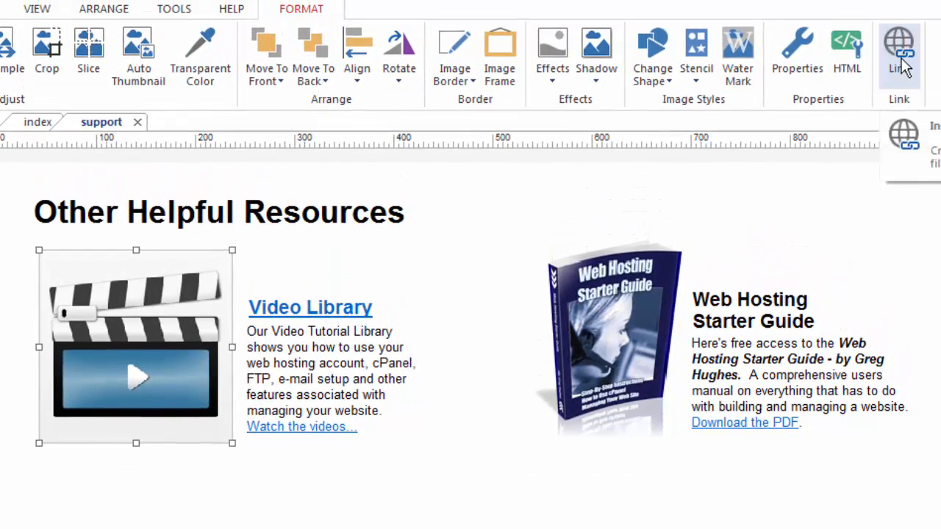
- Link the selected clapperboard image to the videos page
left_click(901, 59)
left_click_drag(658, 271, 423, 143)
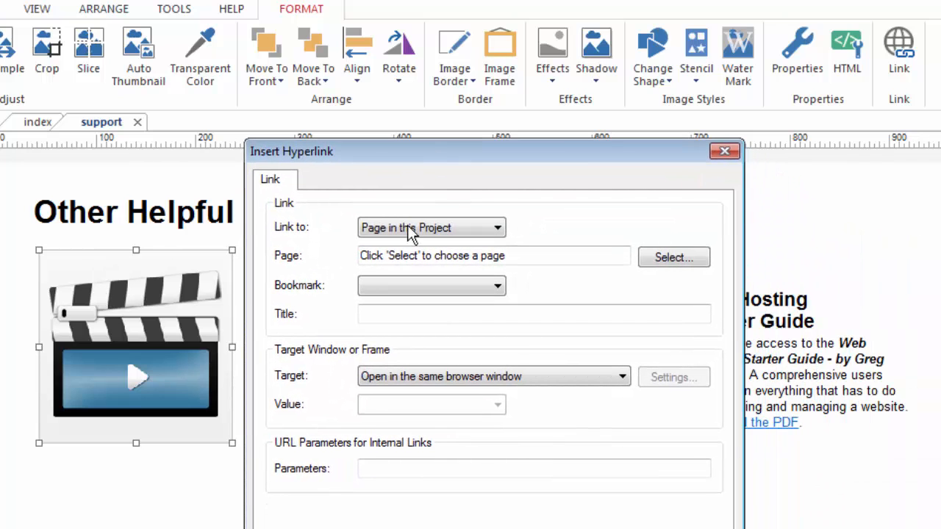
left_click(666, 258)
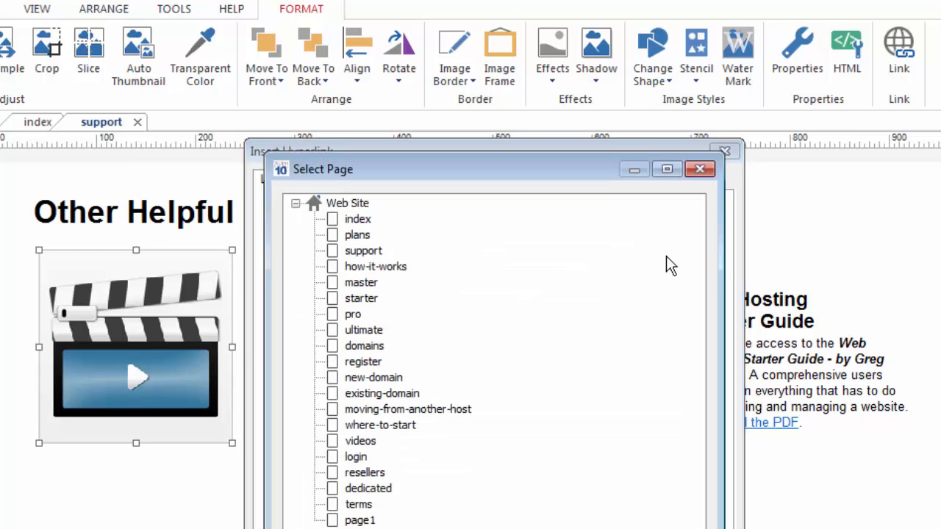
left_click(360, 441)
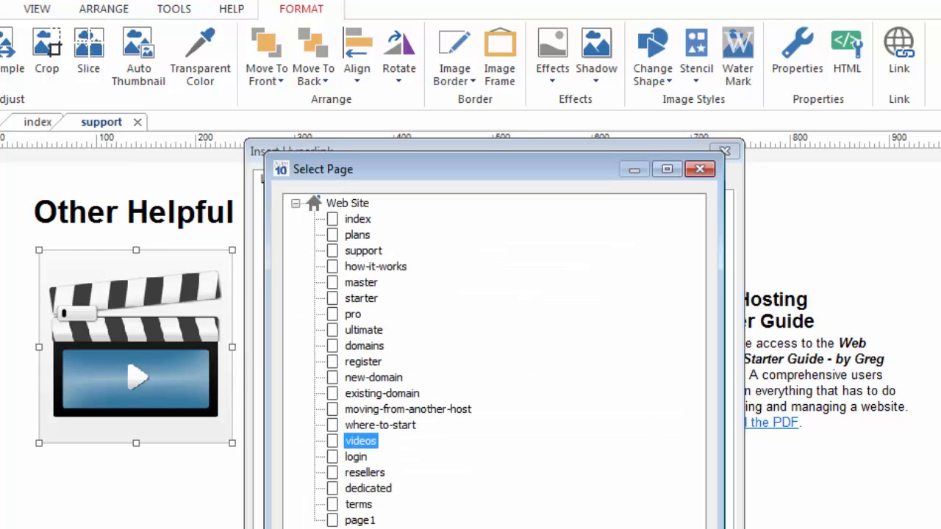
double_click(360, 441)
left_click(622, 527)
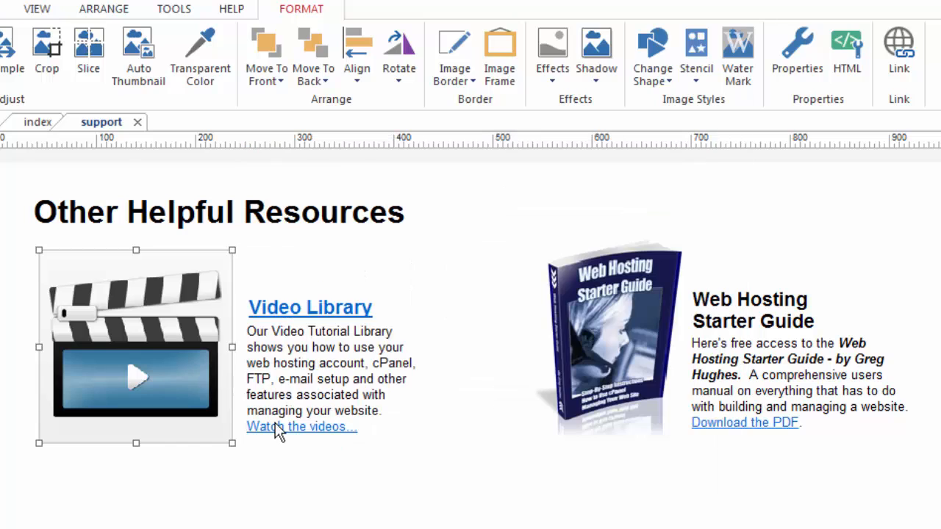
left_click(249, 471)
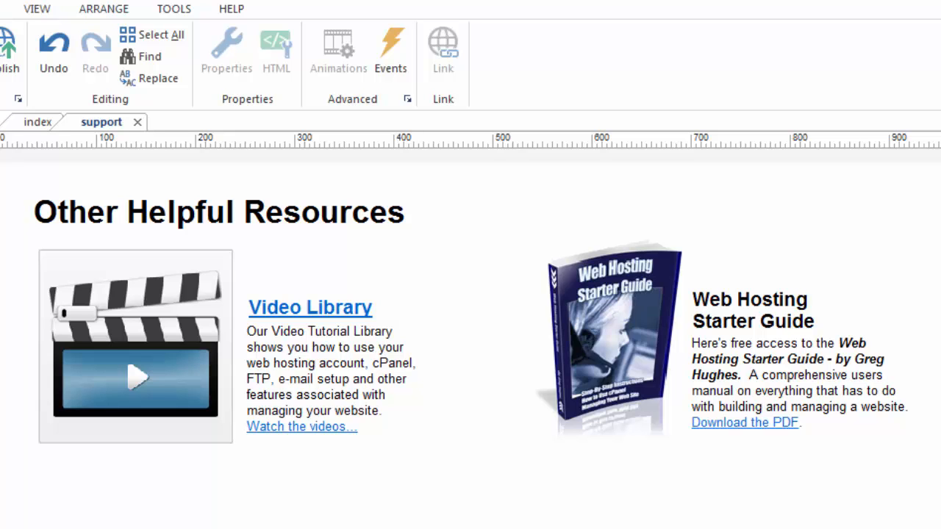
scroll(471, 345, "up", 5)
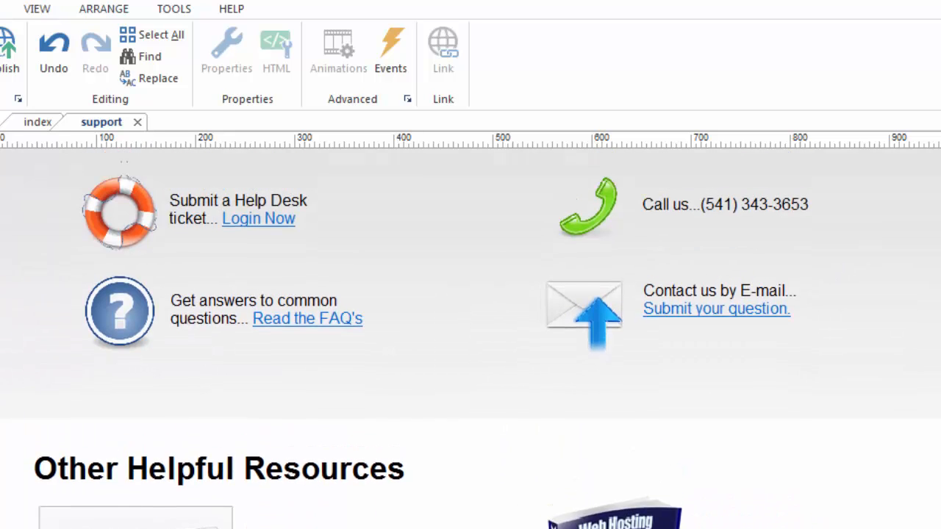
scroll(470, 346, "up", 1)
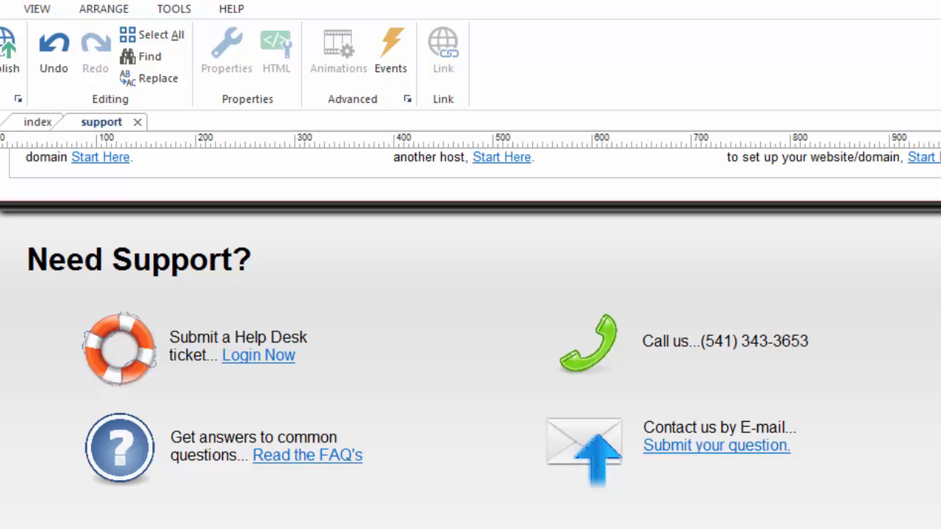
scroll(471, 339, "down", 5)
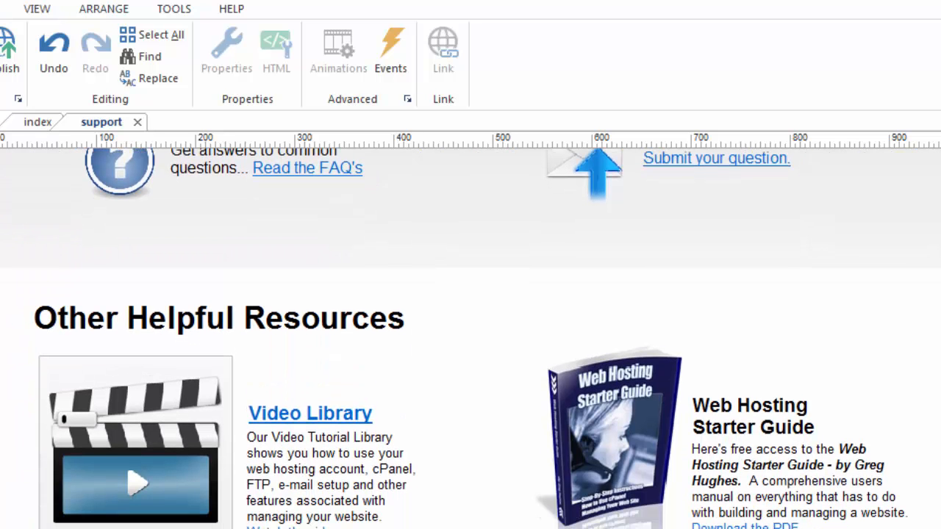
scroll(441, 424, "down", 1)
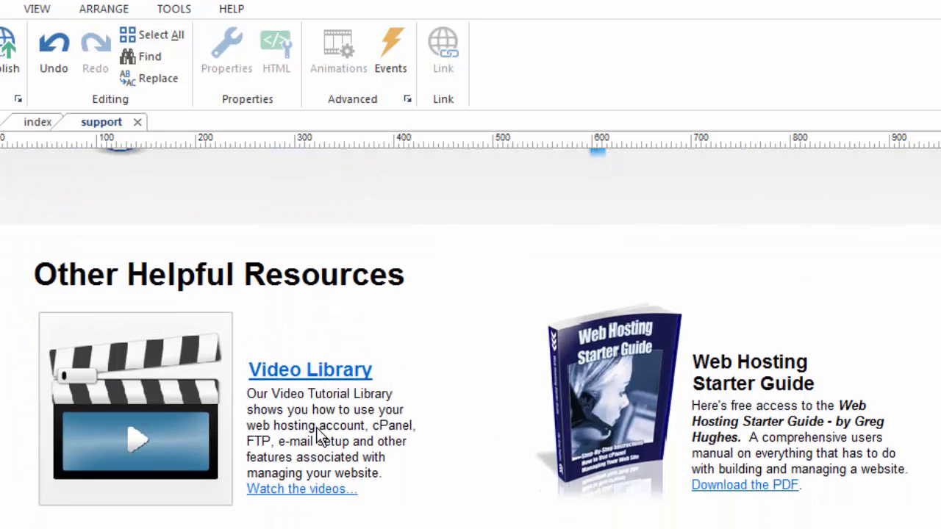
left_click(315, 425)
double_click(271, 424)
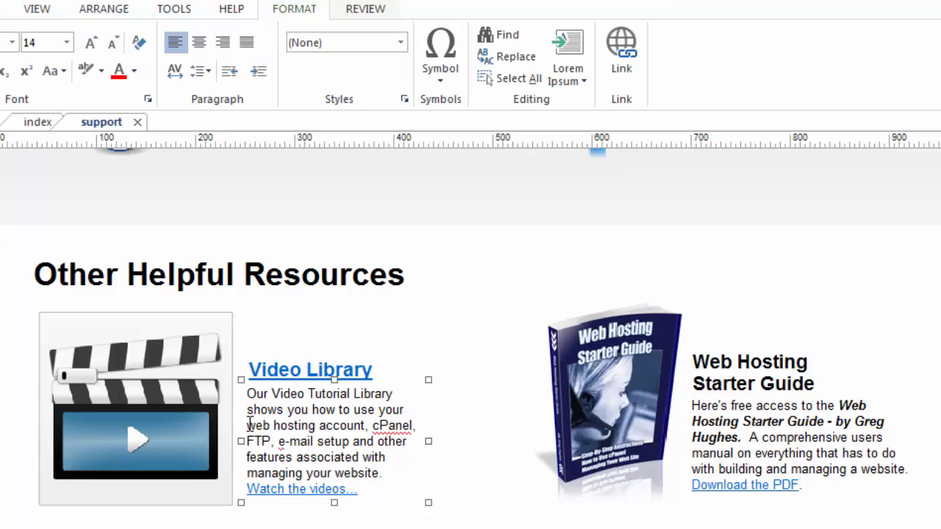
left_click(253, 424)
left_click_drag(252, 425, 318, 425)
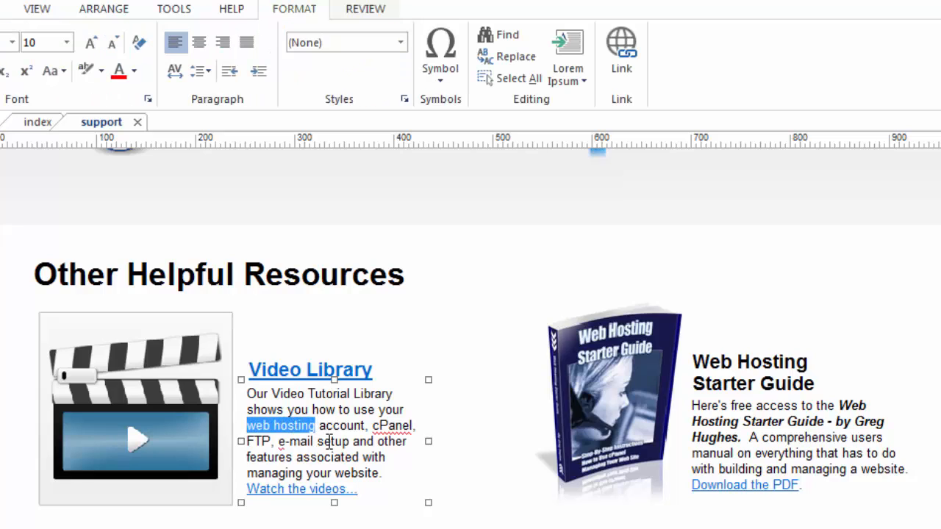
right_click(294, 427)
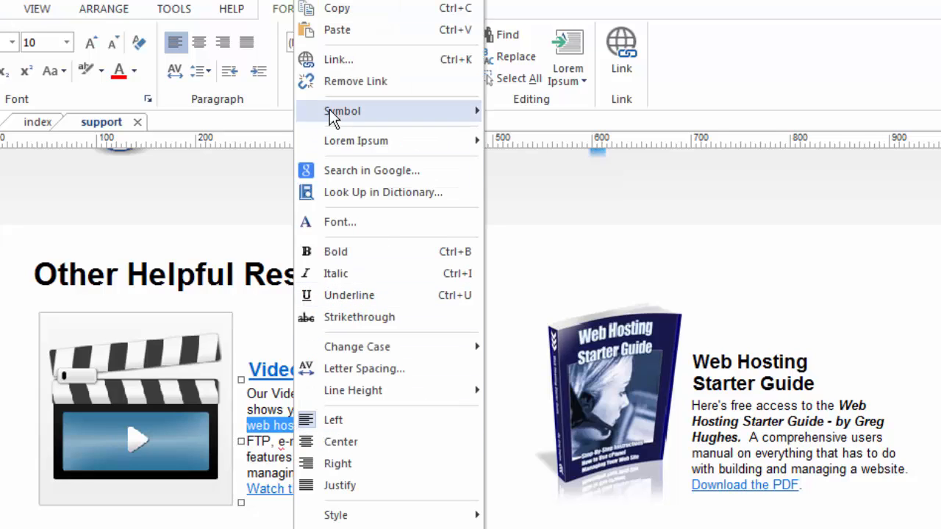
left_click(331, 59)
left_click_drag(640, 270, 558, 119)
left_click(645, 200)
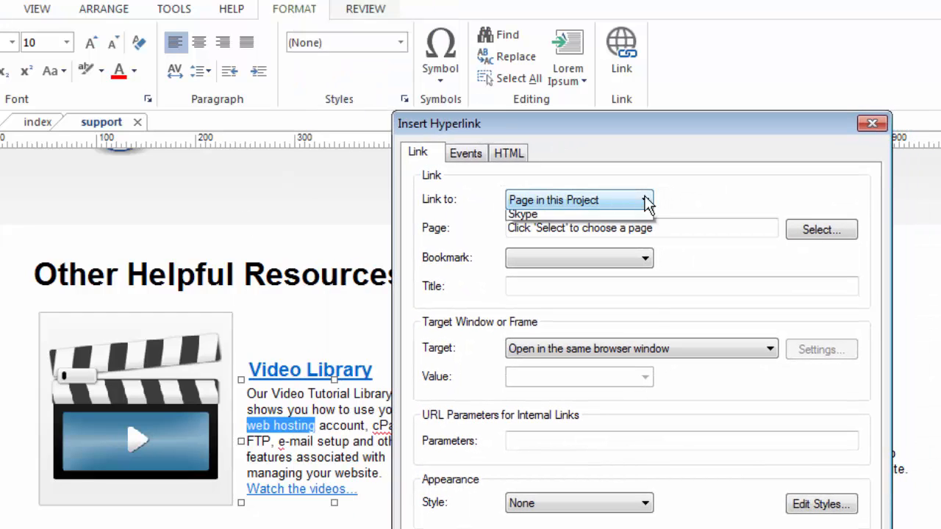
left_click(581, 217)
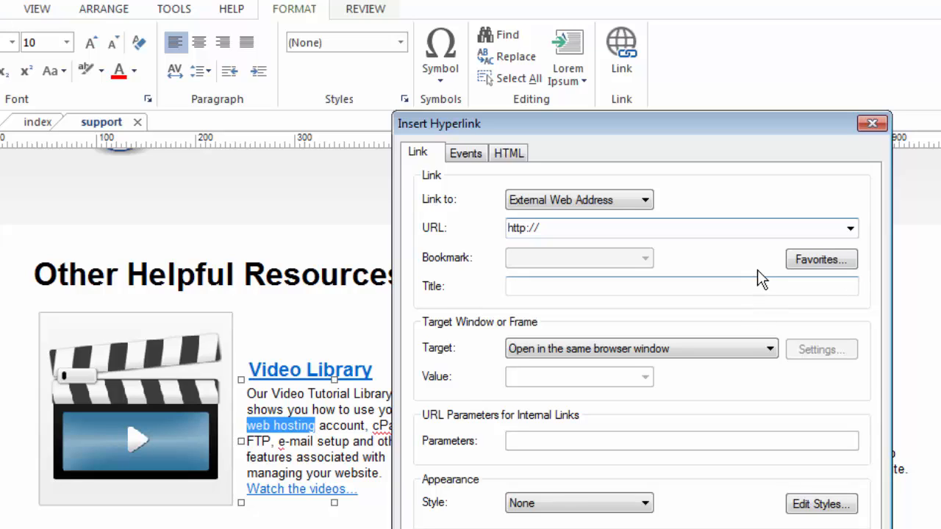
left_click(557, 228)
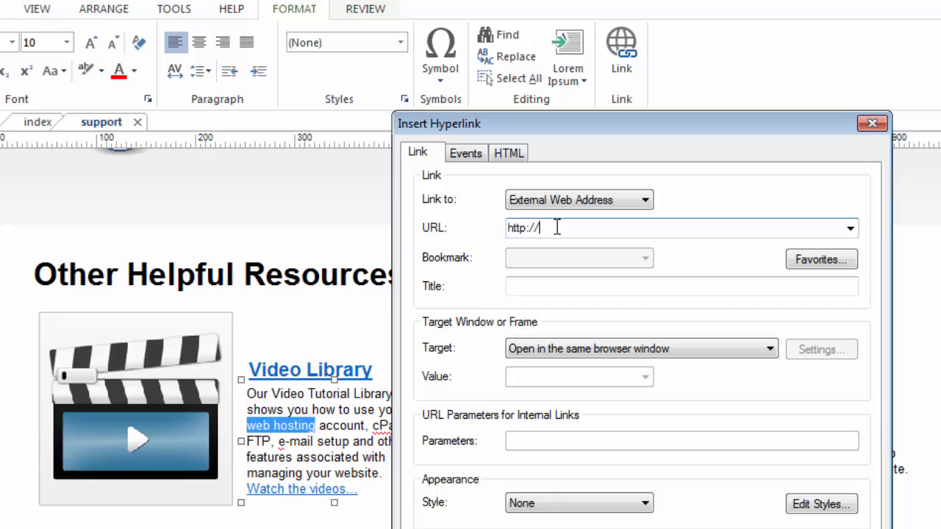
type("90secondwebsitebuilder.com")
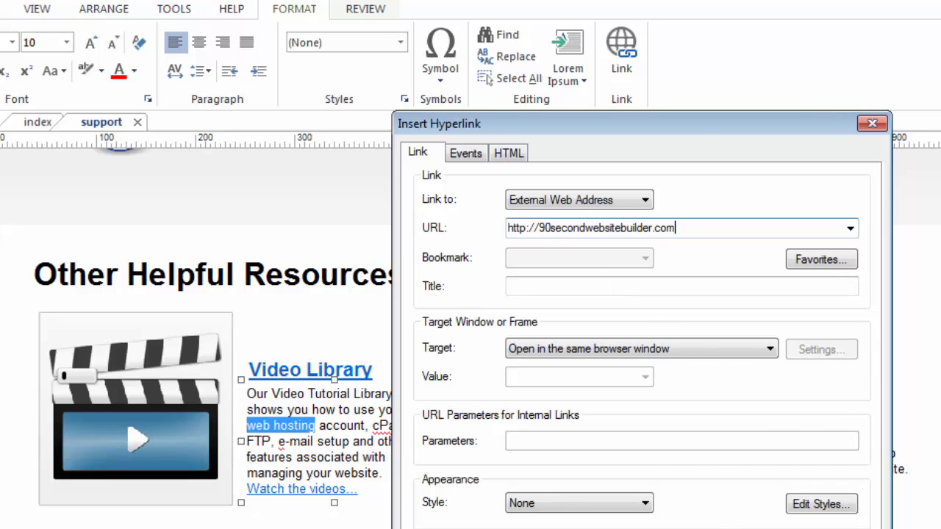
key("Return")
key("Escape")
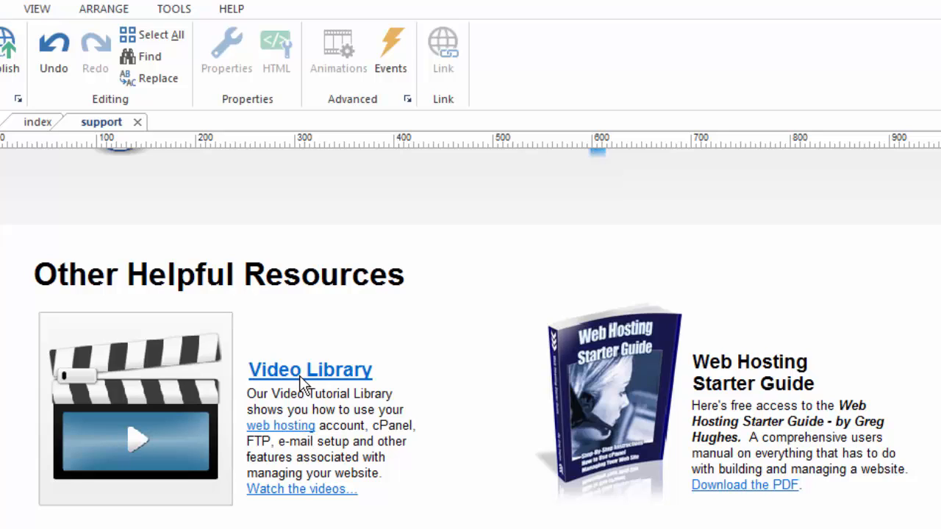
- Select 'web hosting' in the Video Library blurb and choose Remove Link
left_click(298, 426)
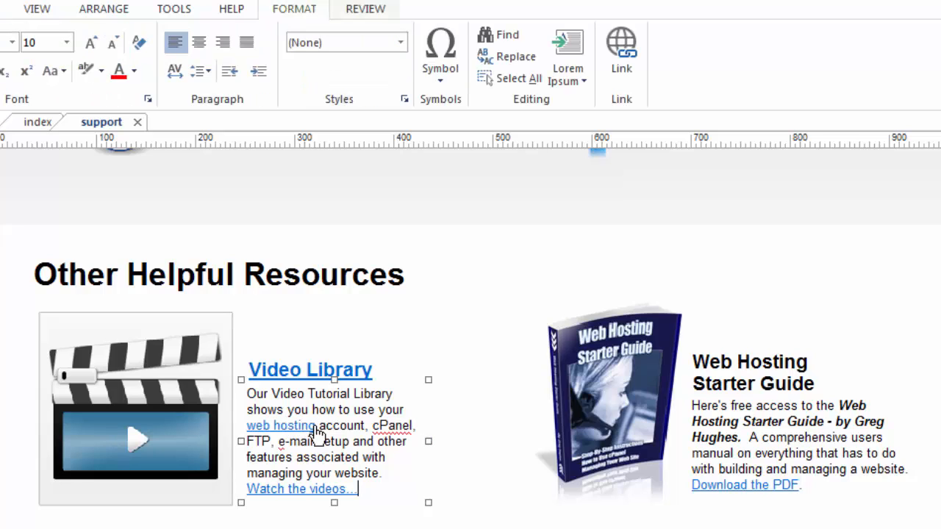
left_click_drag(317, 426, 247, 426)
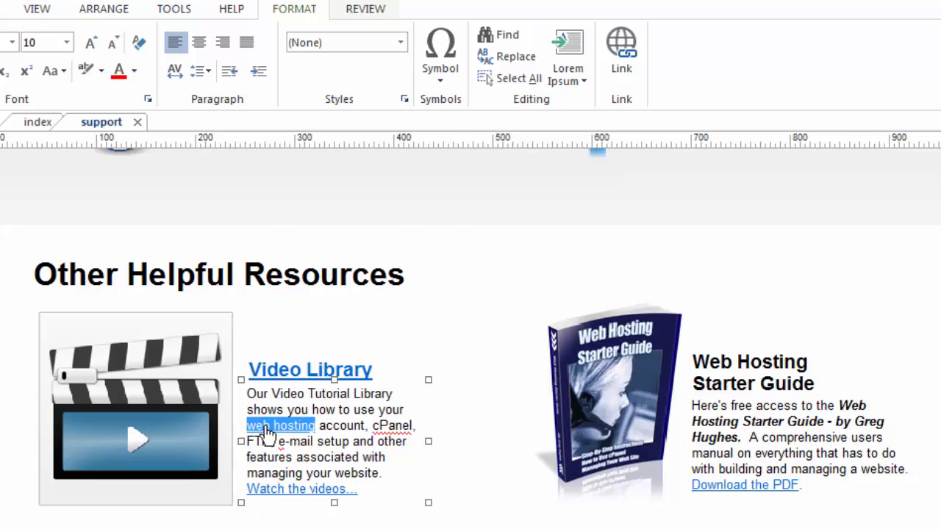
right_click(269, 435)
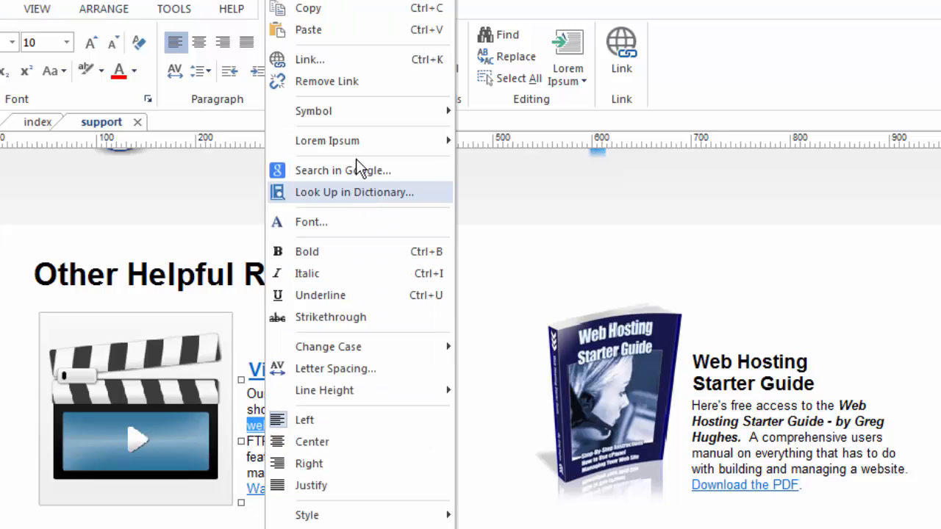
left_click(319, 83)
left_click(442, 517)
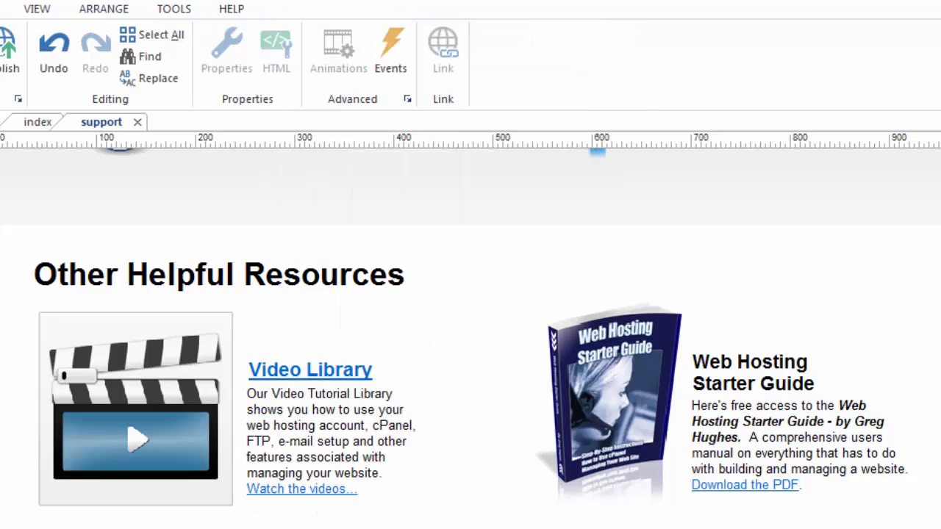
- In the Contact us by E-mail box, select 'Submit your question.' and open its Edit Hyperlink settings
scroll(471, 357, "up", 3)
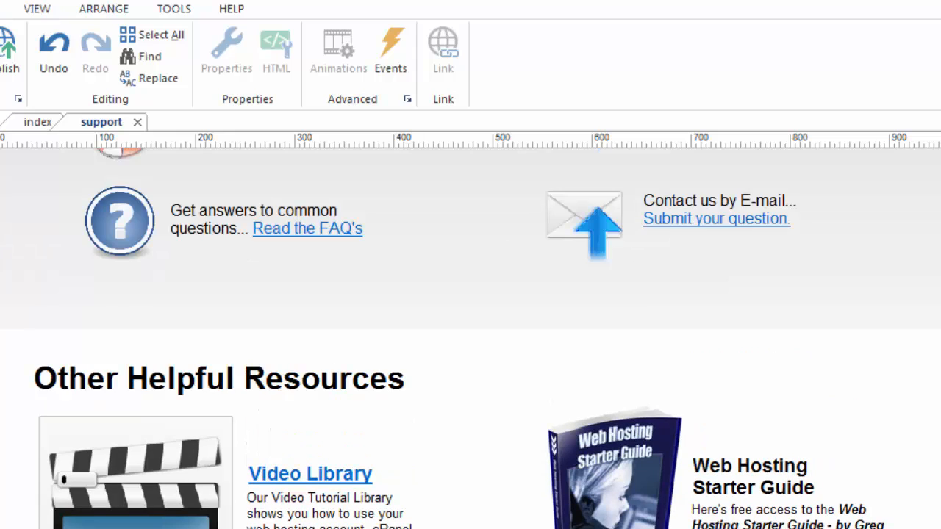
scroll(470, 338, "up", 6)
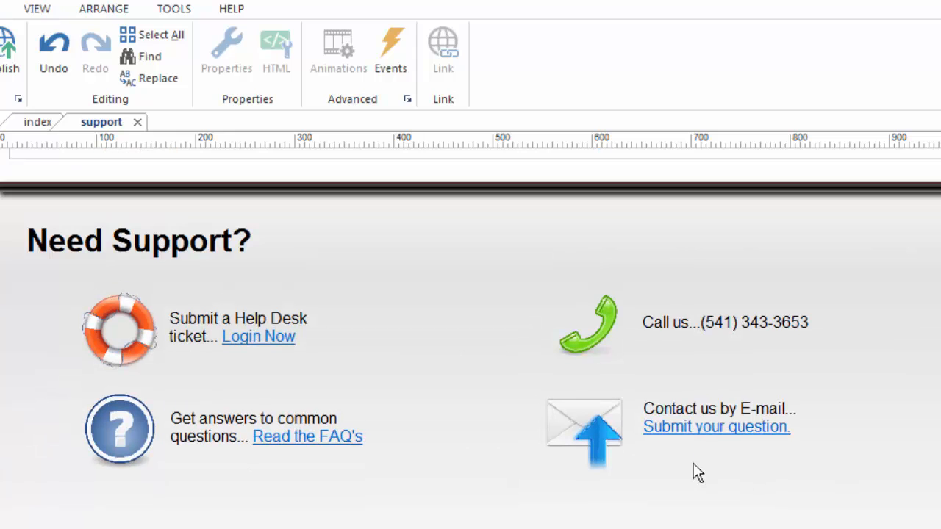
double_click(706, 424)
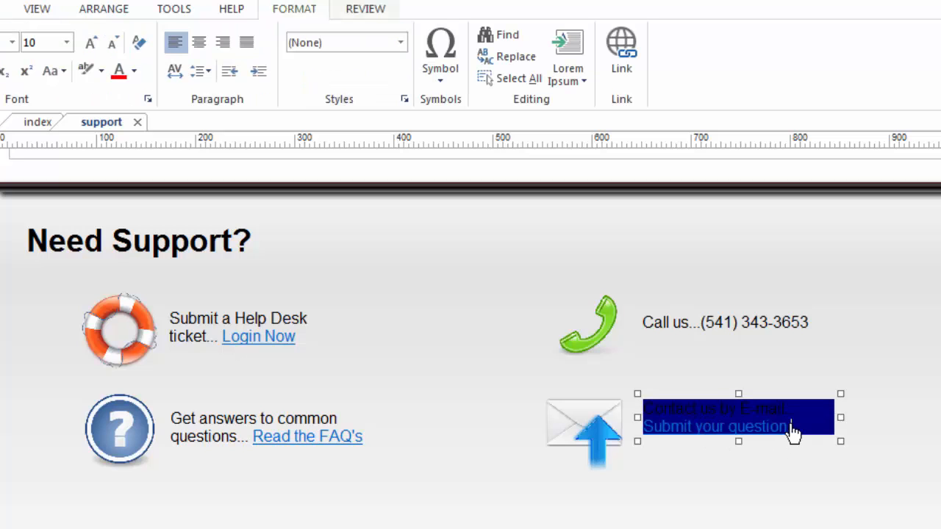
left_click_drag(791, 425, 647, 432)
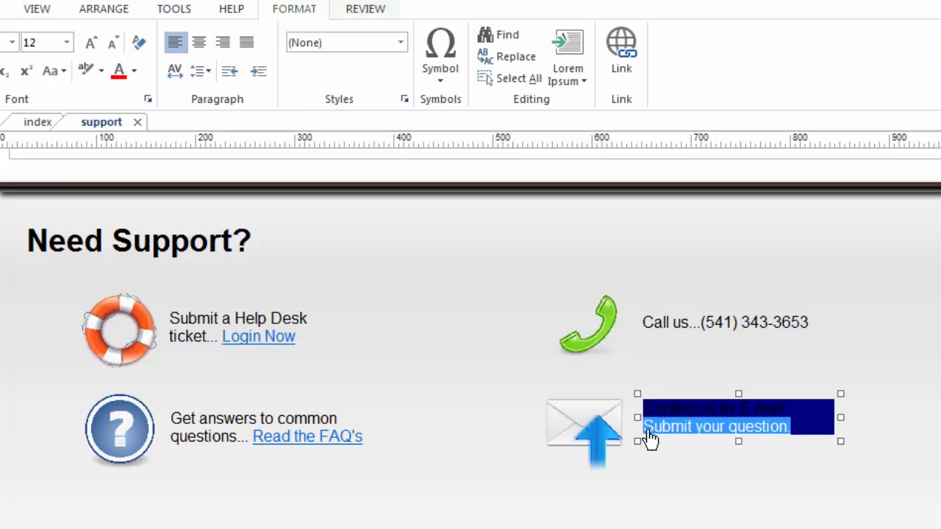
right_click(667, 435)
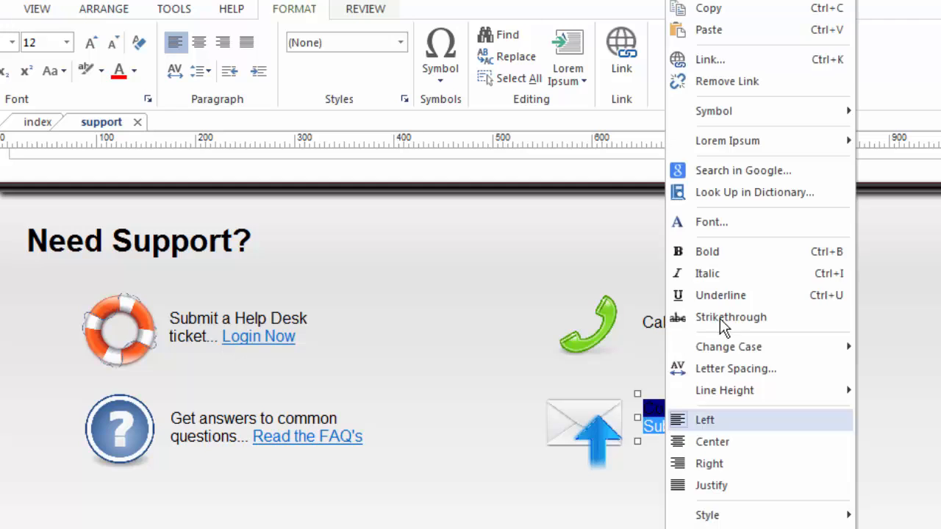
left_click(705, 59)
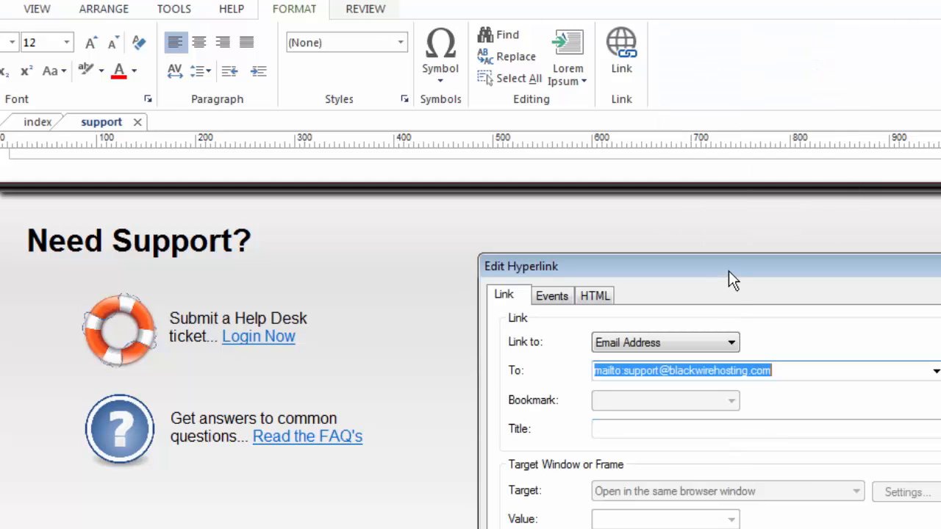
- Set the link type to Email Address with the support e-mail address after mailto:, and confirm
left_click_drag(732, 278, 658, 130)
left_click(656, 195)
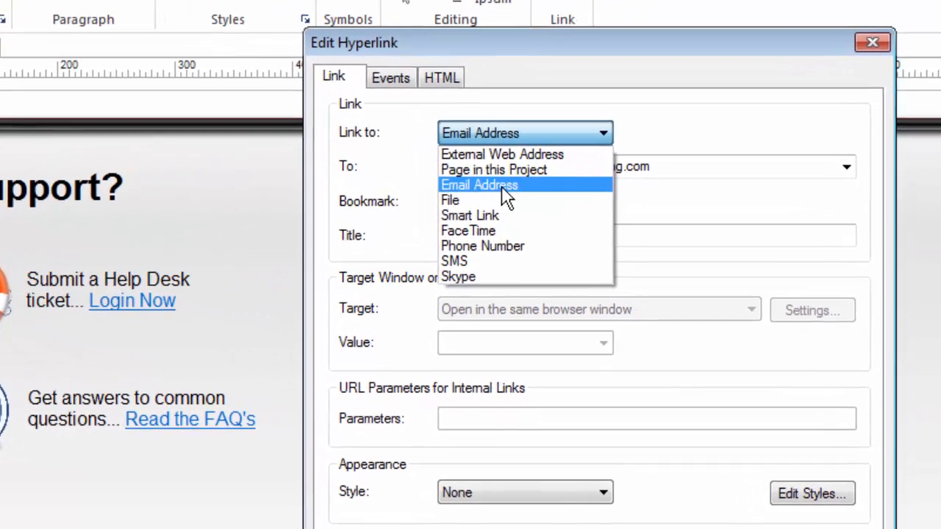
left_click(570, 239)
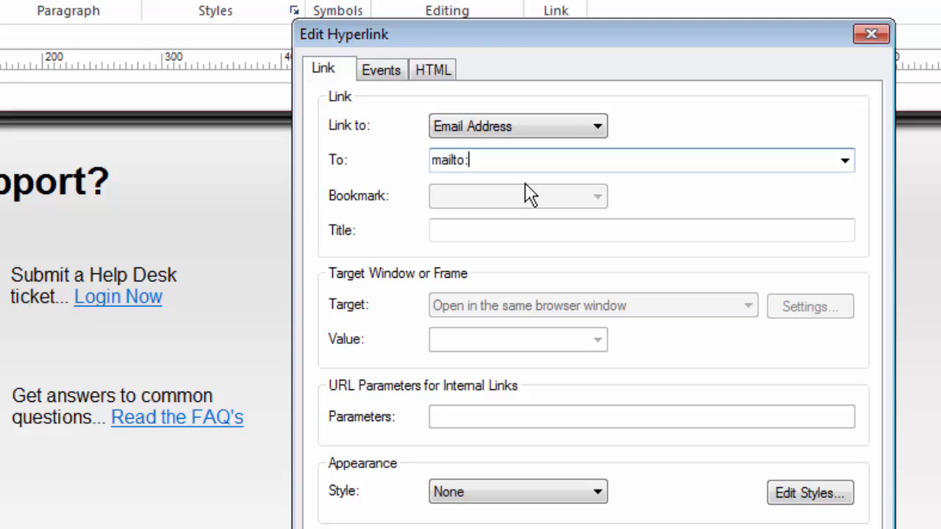
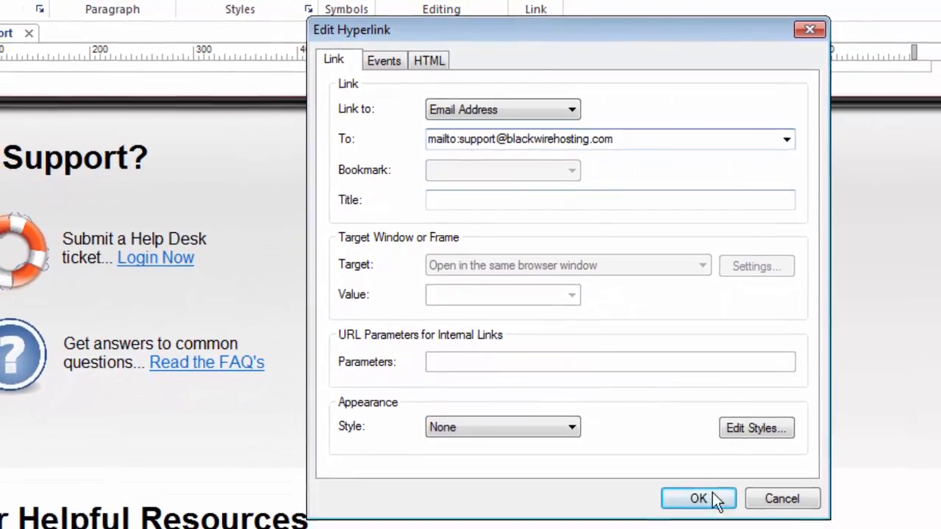
left_click(709, 517)
left_click(693, 284)
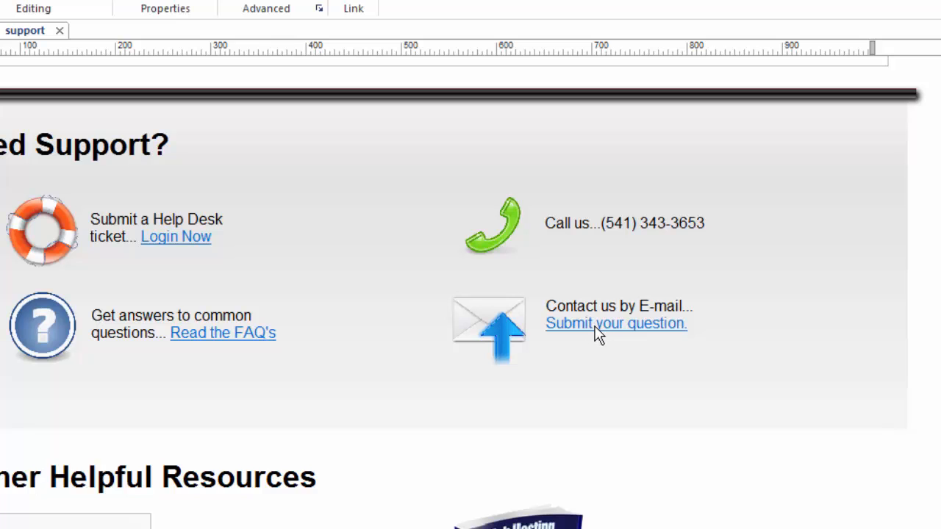
double_click(484, 316)
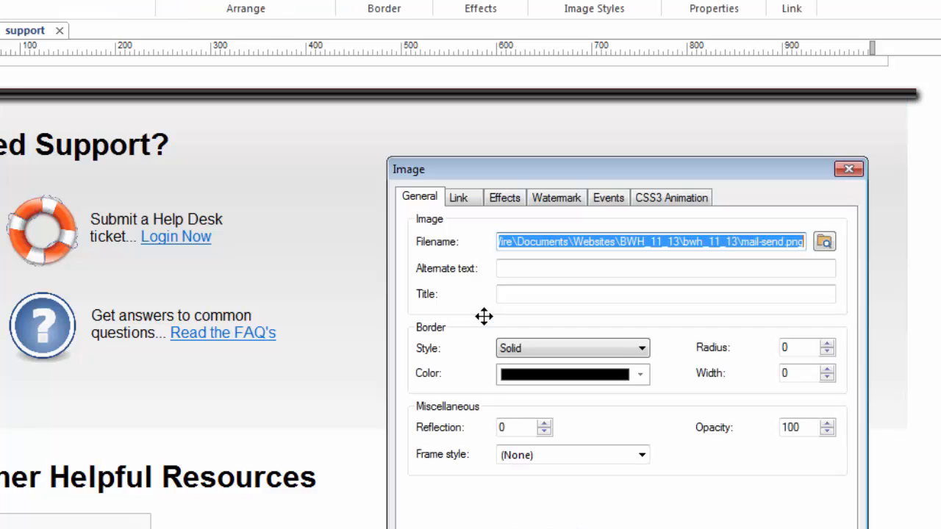
left_click(462, 197)
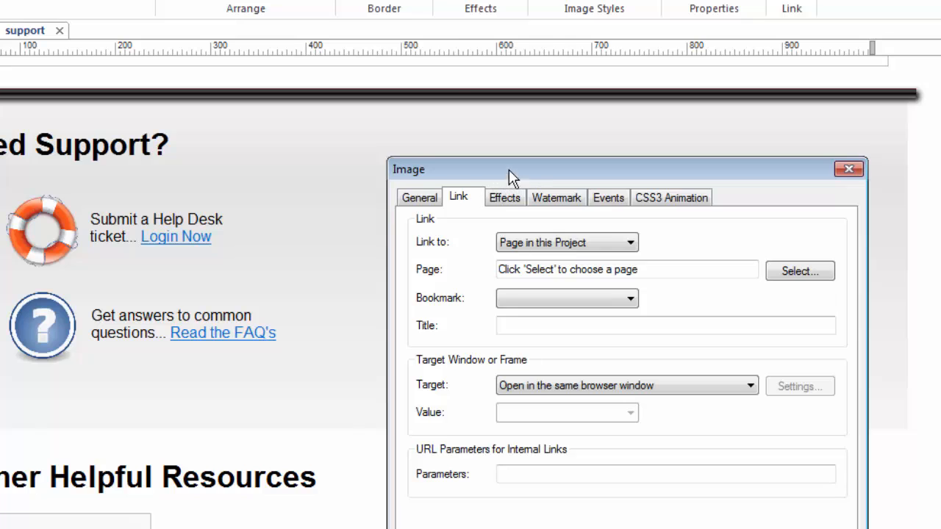
left_click_drag(509, 169, 438, 53)
left_click(557, 127)
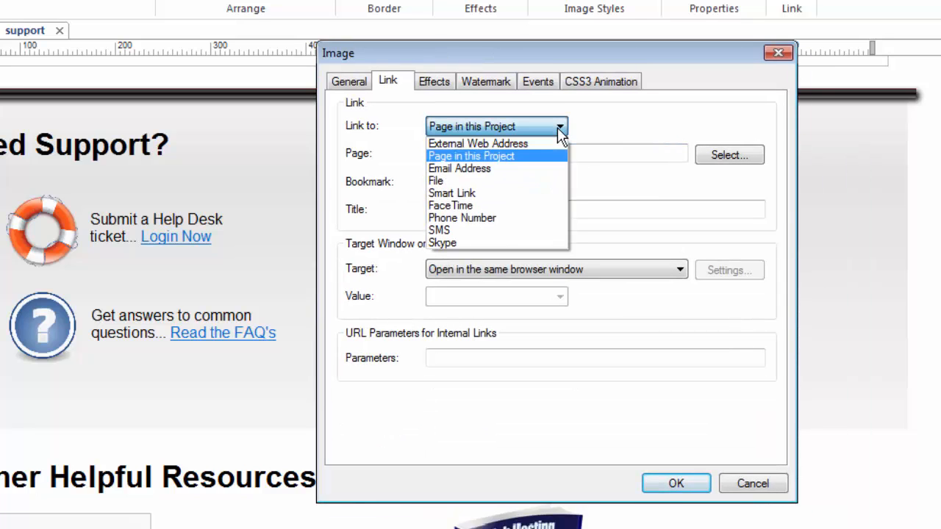
left_click(483, 168)
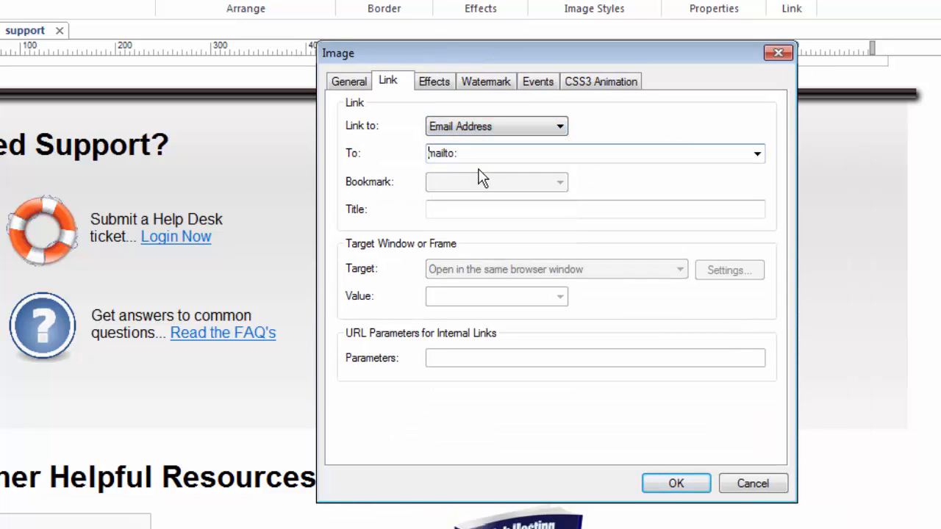
left_click(756, 155)
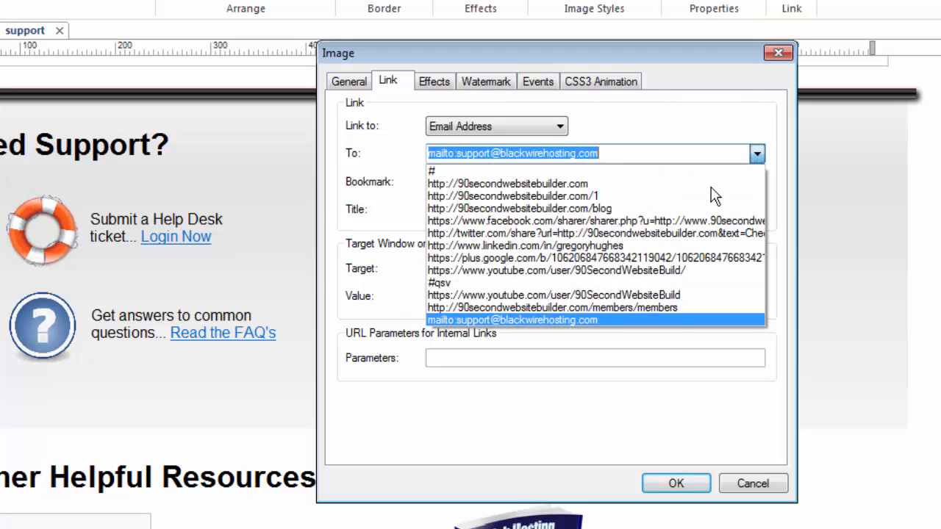
left_click(490, 321)
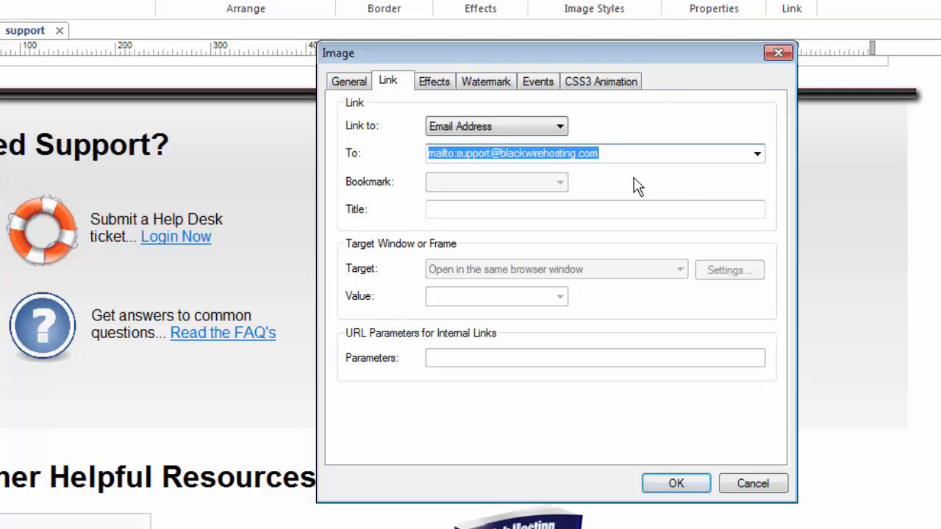
left_click(610, 153)
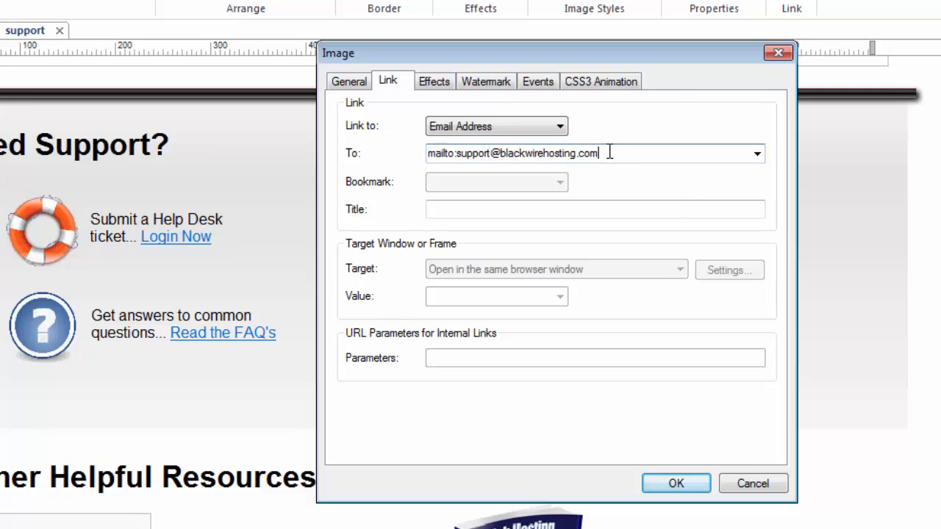
left_click(681, 485)
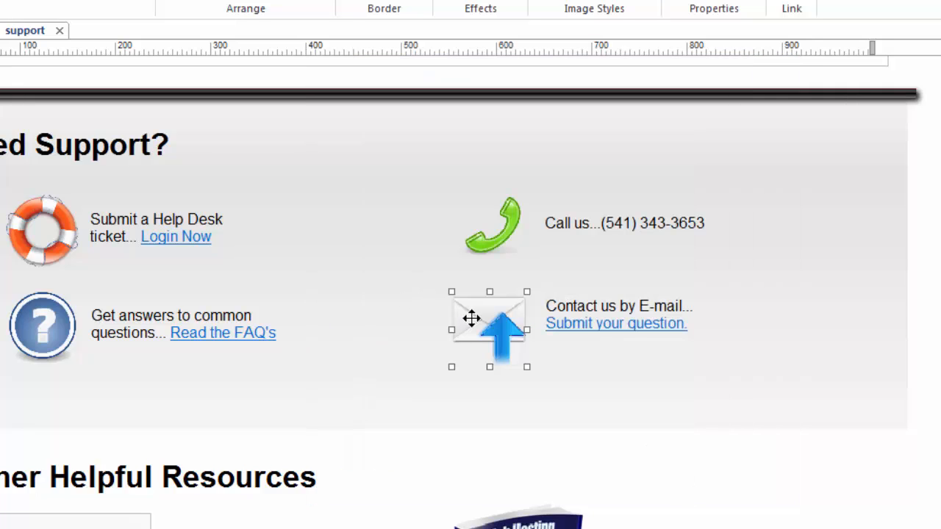
left_click(932, 411)
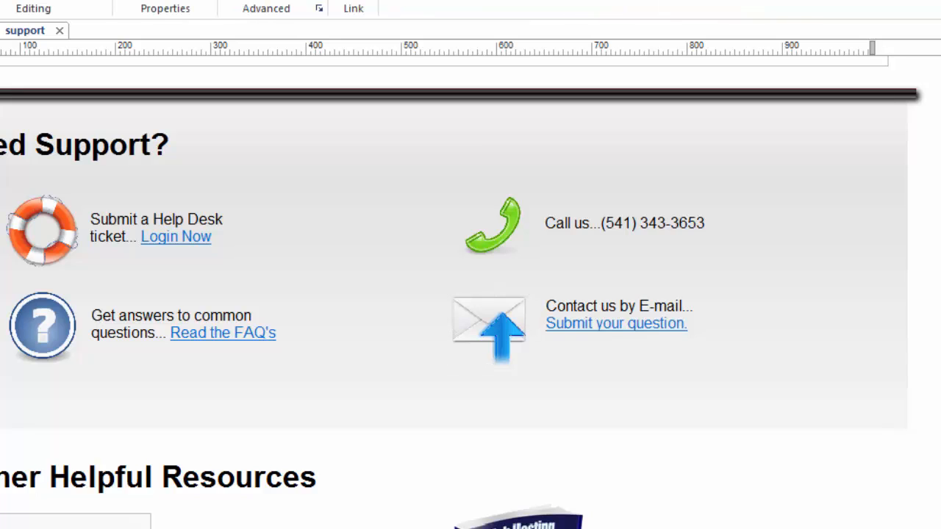
scroll(470, 294, "down", 5)
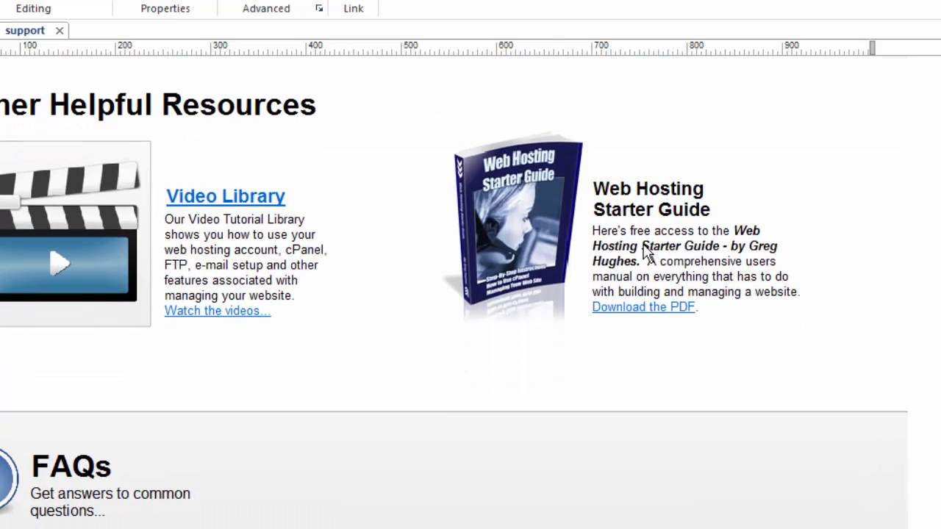
left_click(662, 309)
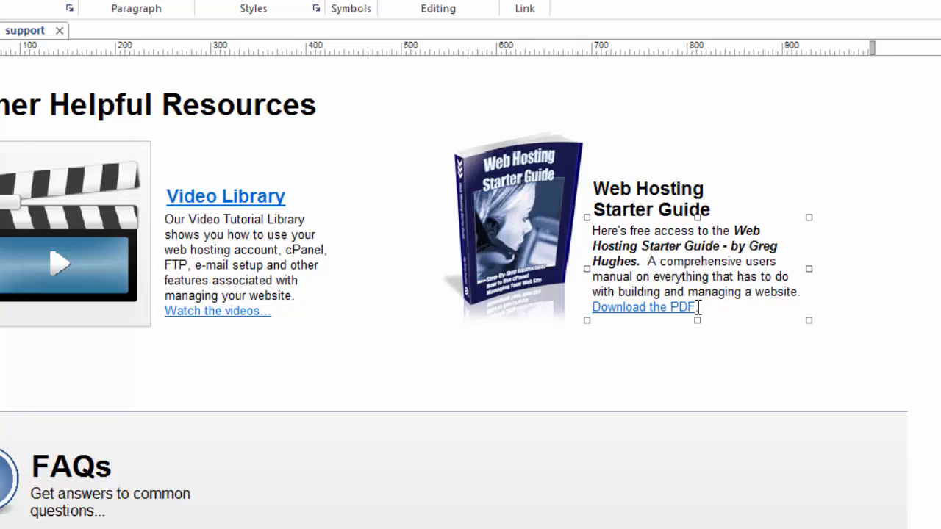
left_click_drag(697, 307, 592, 307)
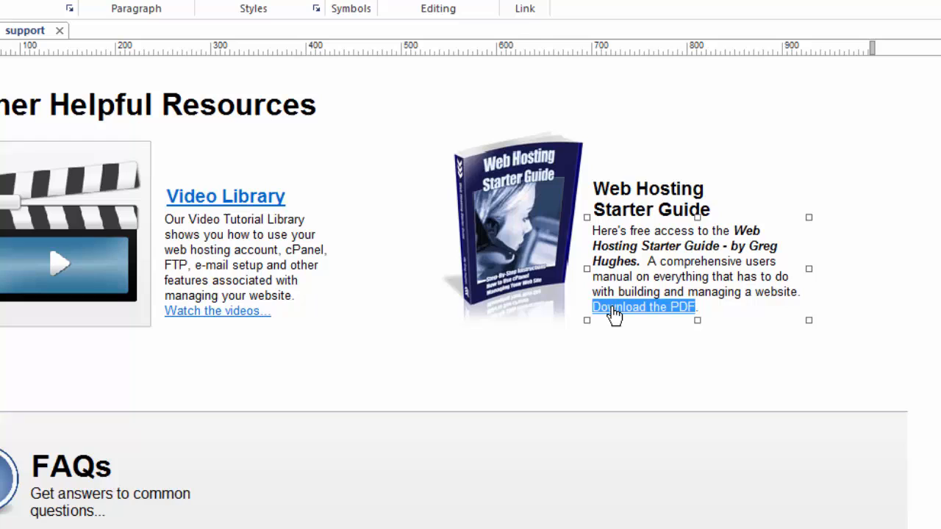
right_click(651, 312)
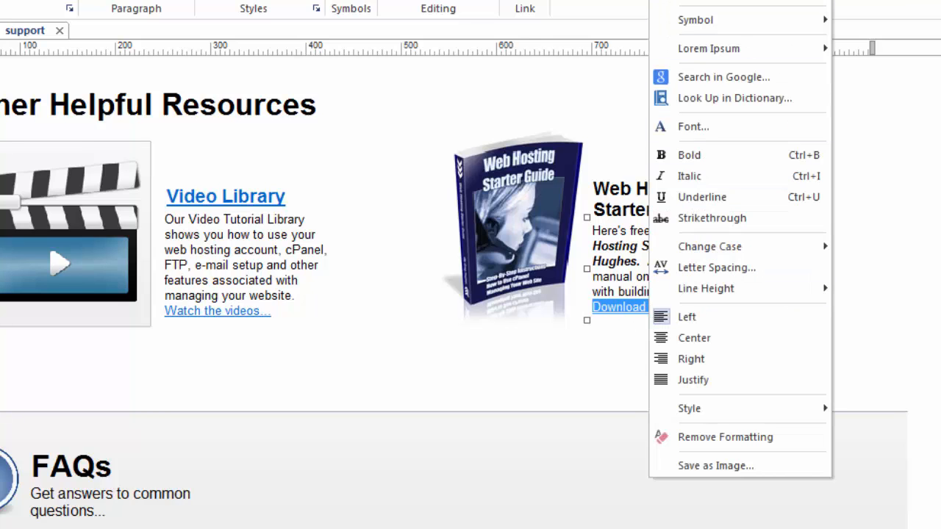
left_click(706, 1)
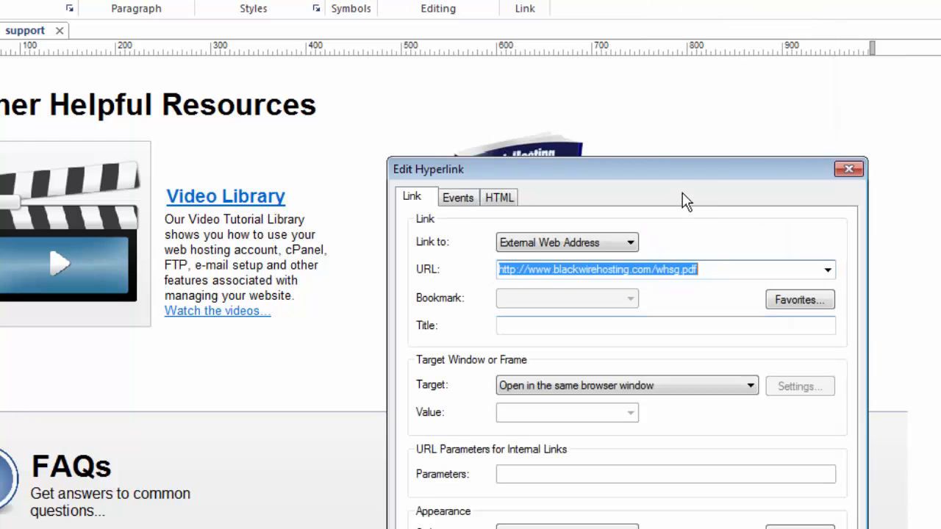
left_click_drag(682, 175, 901, 43)
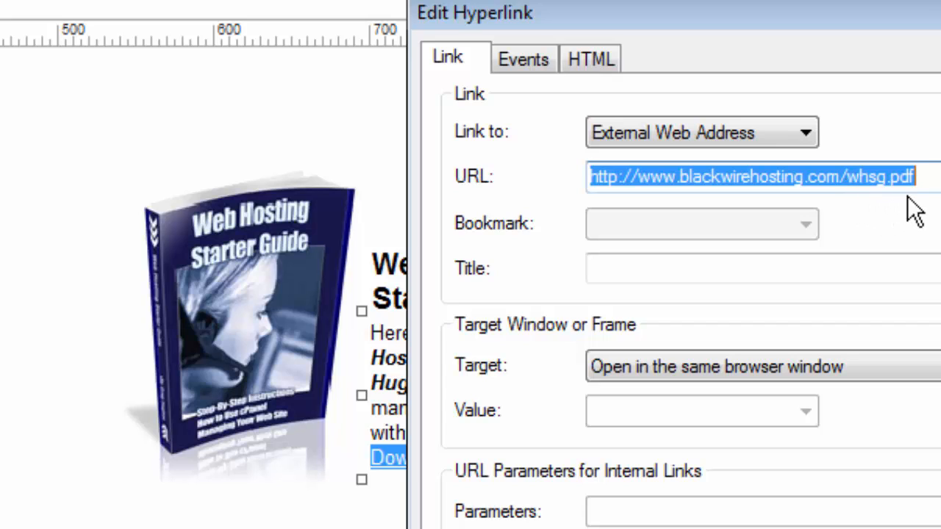
left_click(924, 174)
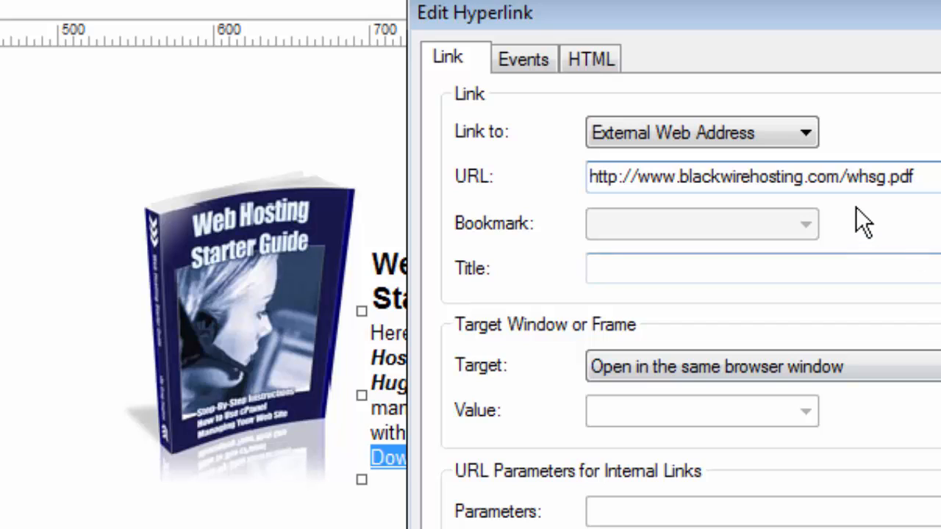
left_click_drag(847, 178, 918, 173)
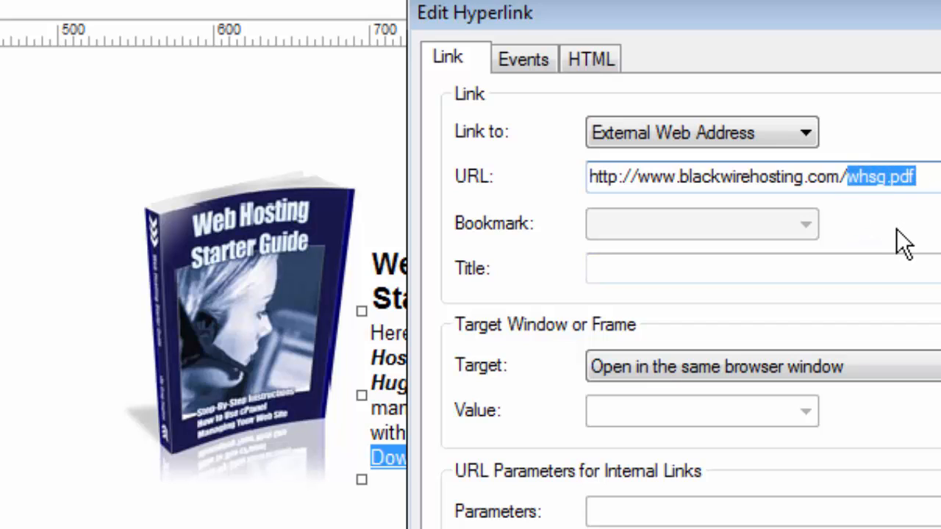
left_click(930, 180)
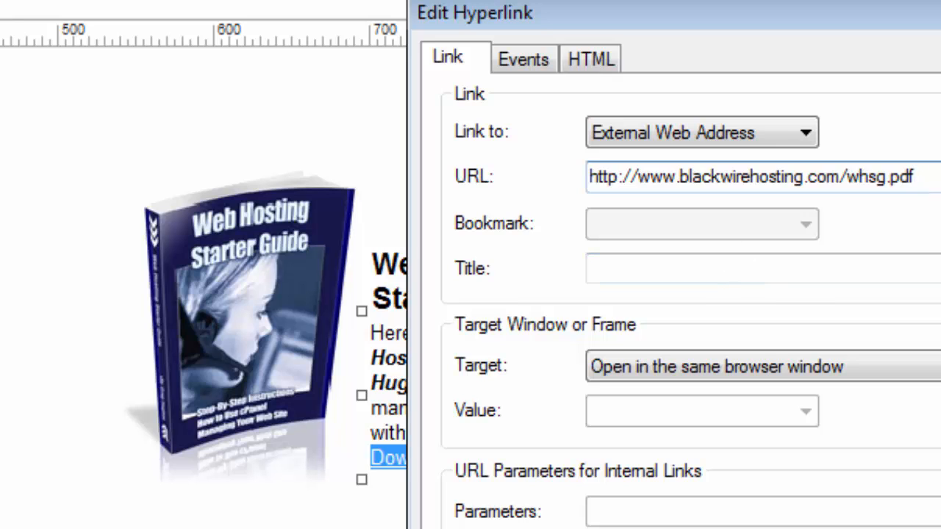
key("Return")
- Set the book cover image's Link tab to File and choose whsg.pdf as the target
left_click(340, 316)
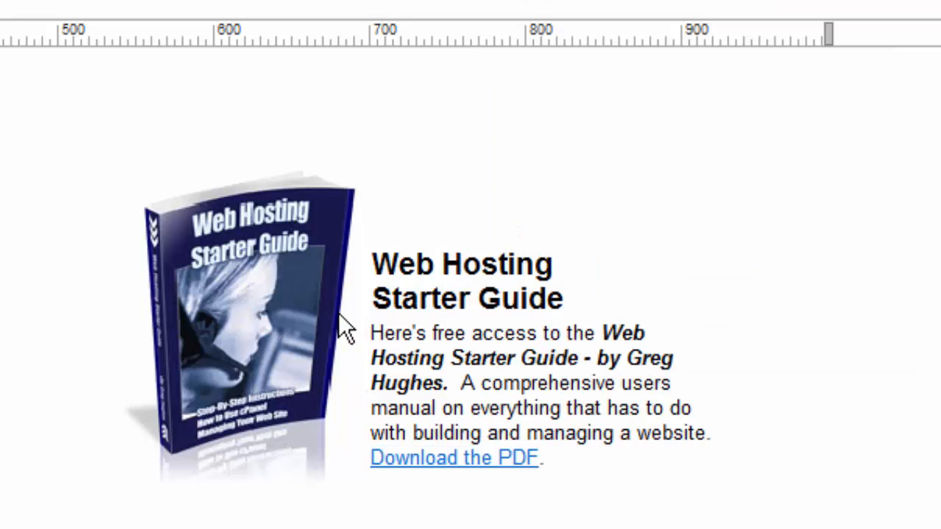
double_click(245, 301)
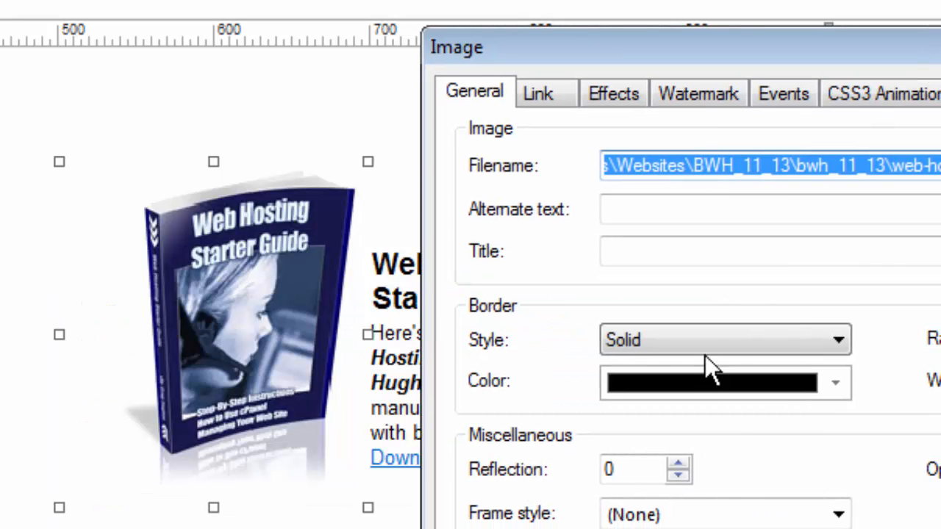
left_click(547, 93)
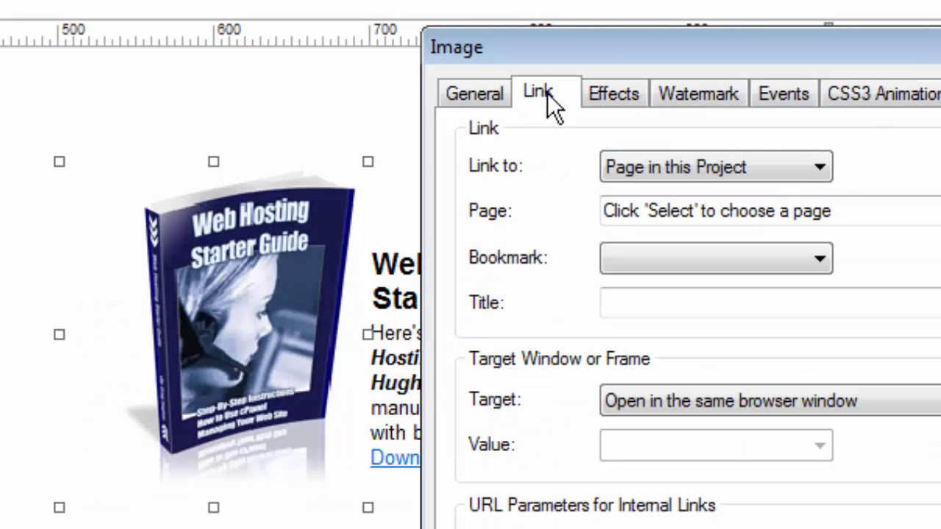
left_click(819, 169)
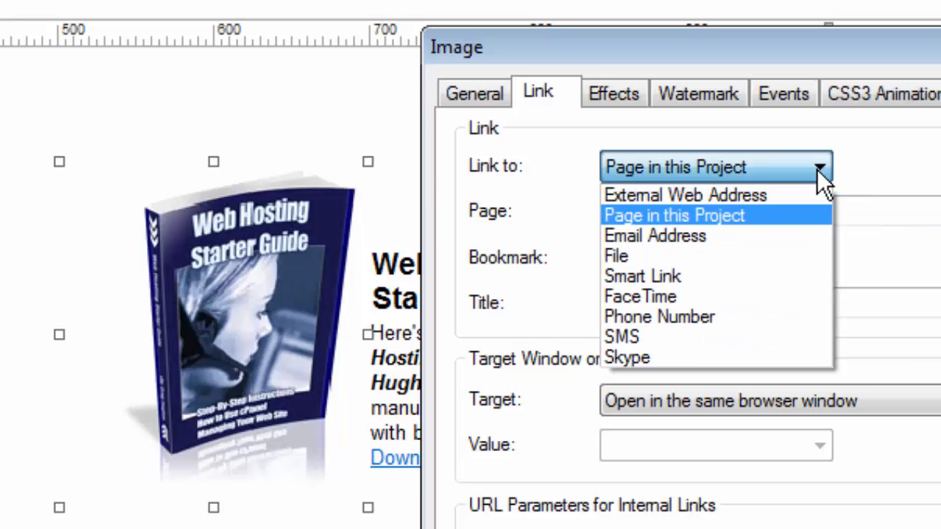
left_click(626, 254)
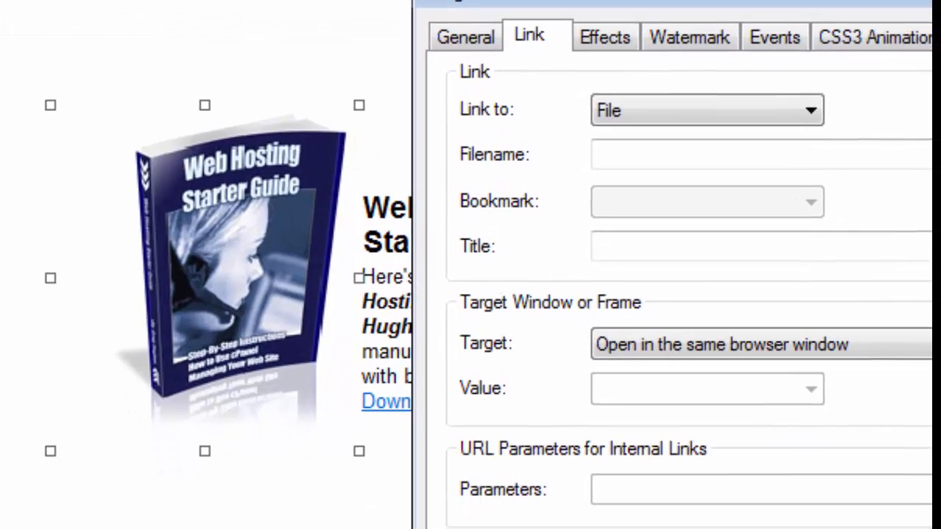
left_click(940, 210)
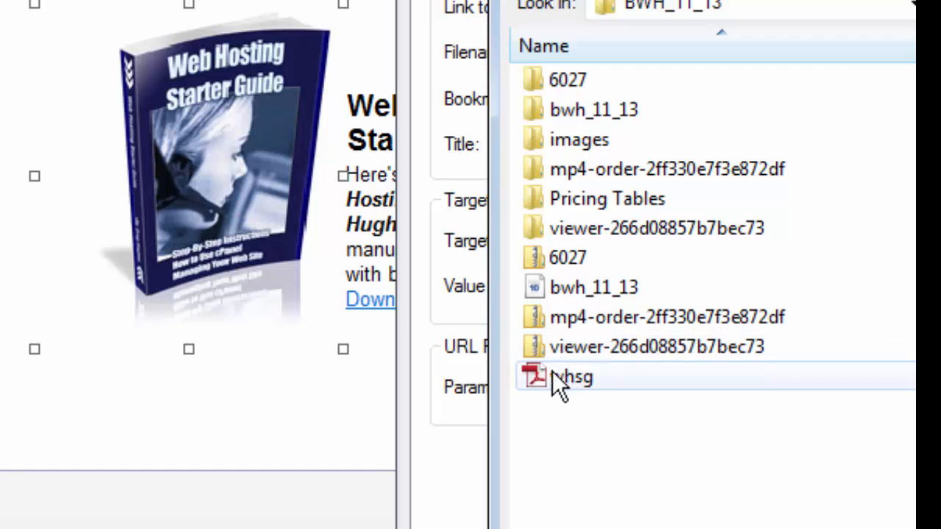
left_click(552, 372)
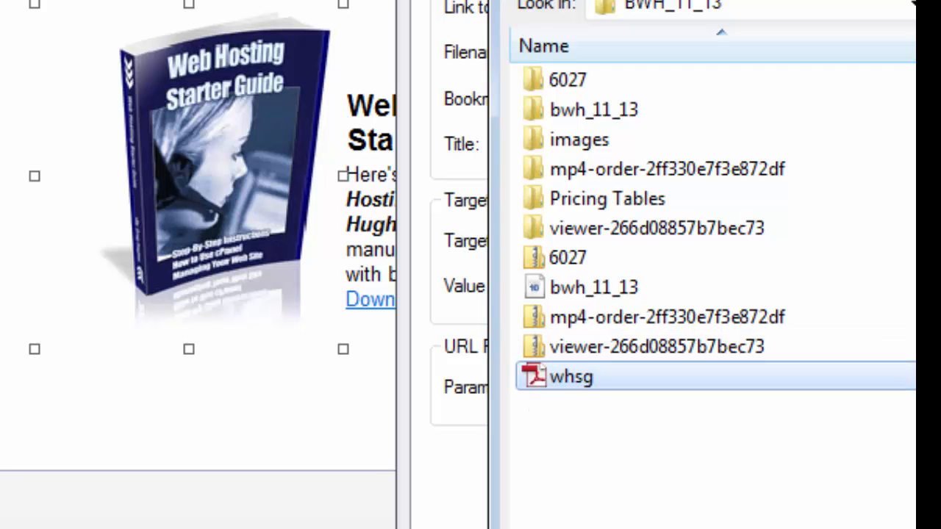
left_click(915, 528)
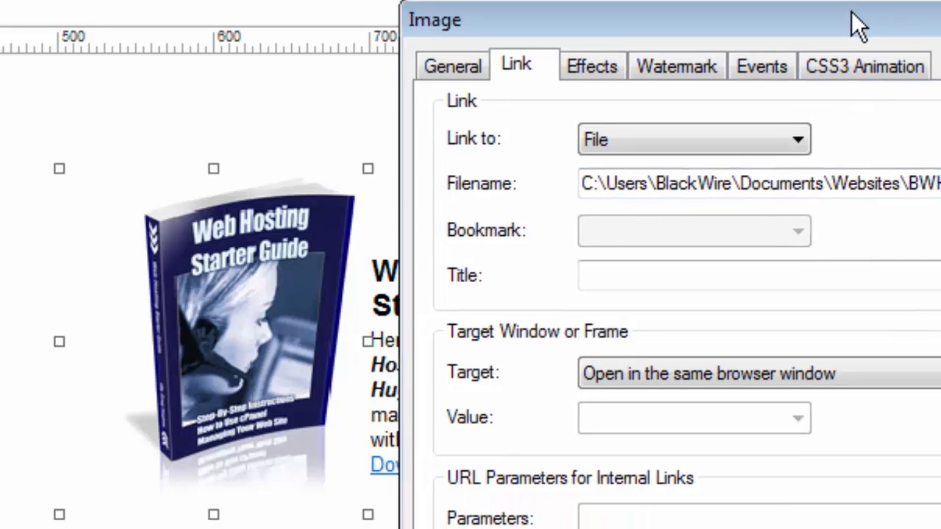
mouse_move(851, 11)
left_mouse_down()
mouse_move(824, 0)
mouse_move(839, 0)
left_mouse_up()
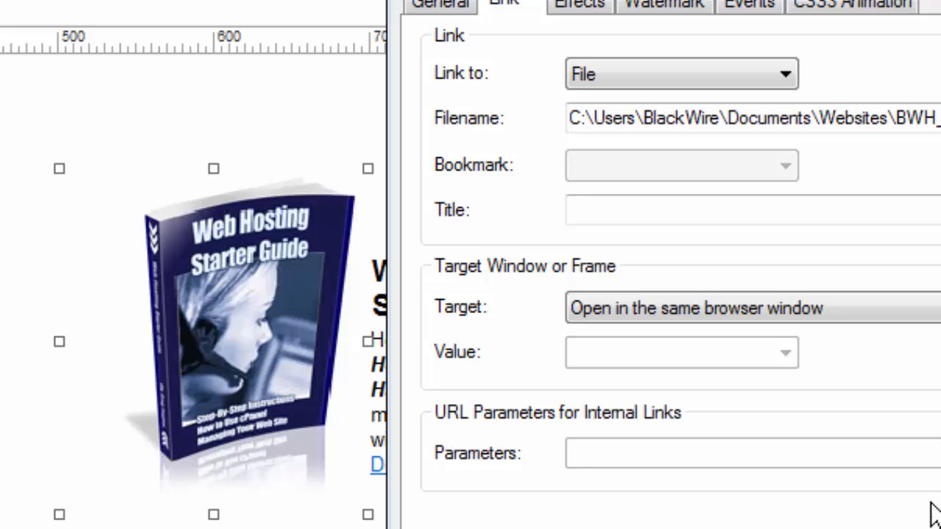
left_click(878, 211)
key("Return")
key("Escape")
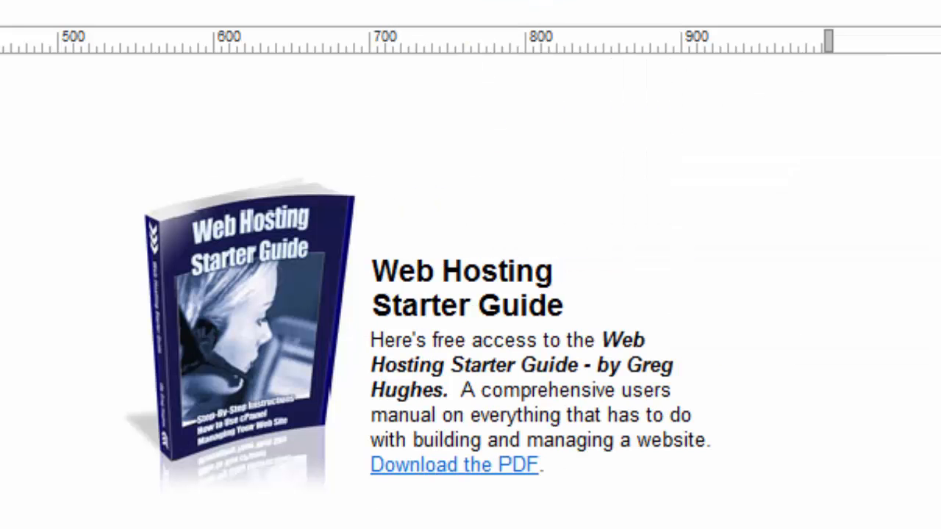
- Select the words 'web hosting' in the Video Library description again
scroll(471, 291, "up", 2)
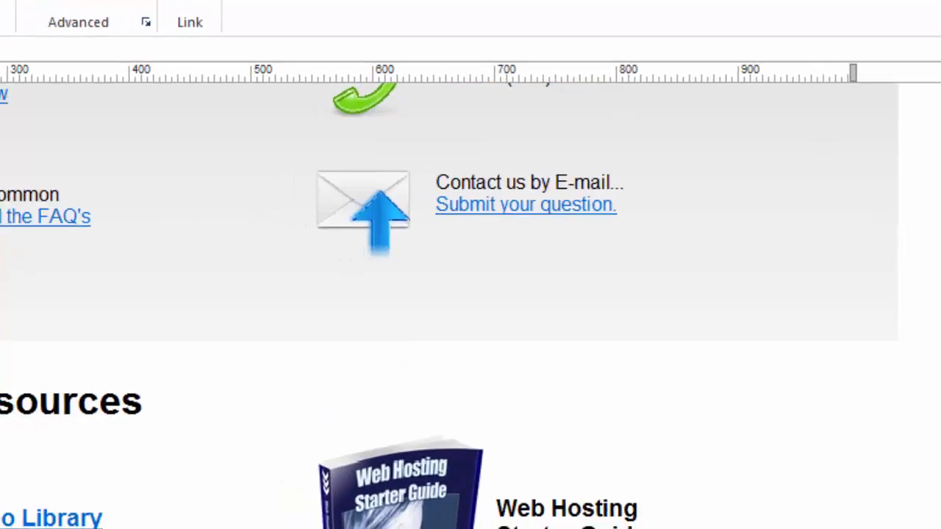
scroll(470, 291, "up", 2)
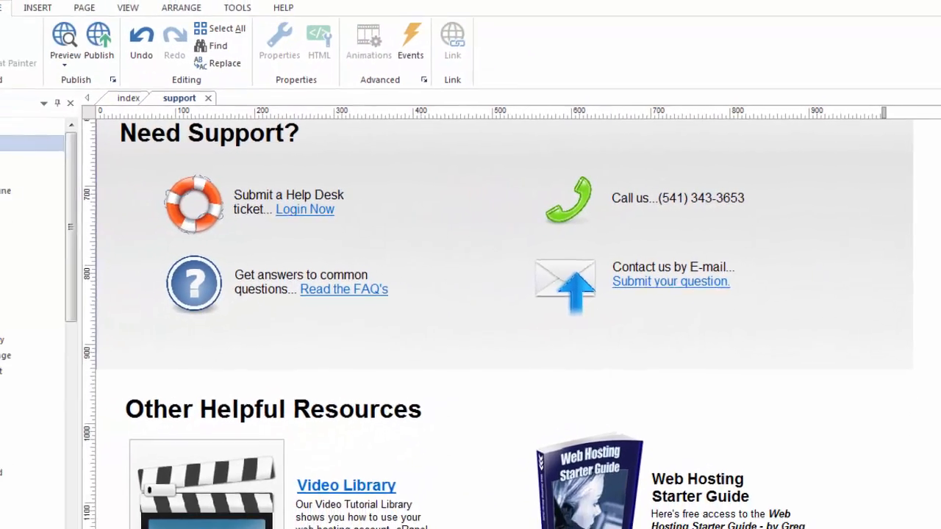
scroll(581, 368, "down", 2)
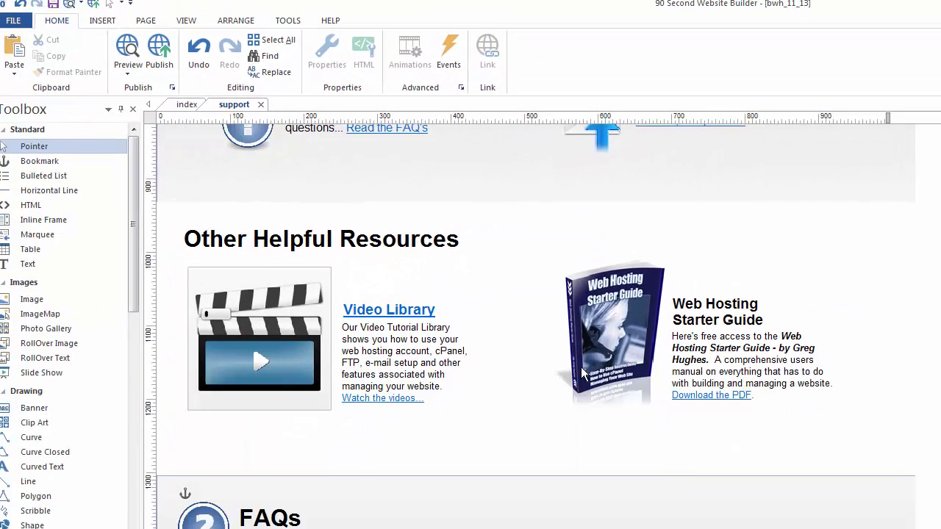
scroll(585, 375, "down", 1)
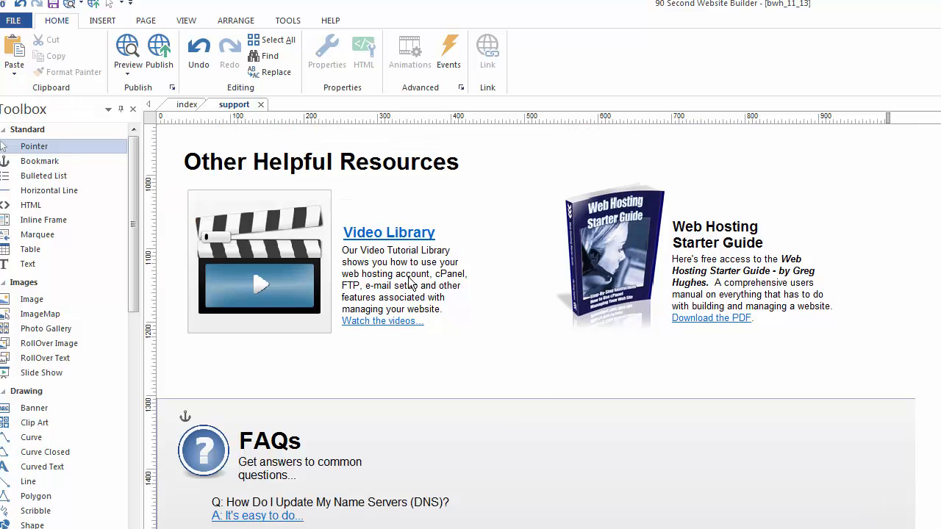
left_click(376, 277)
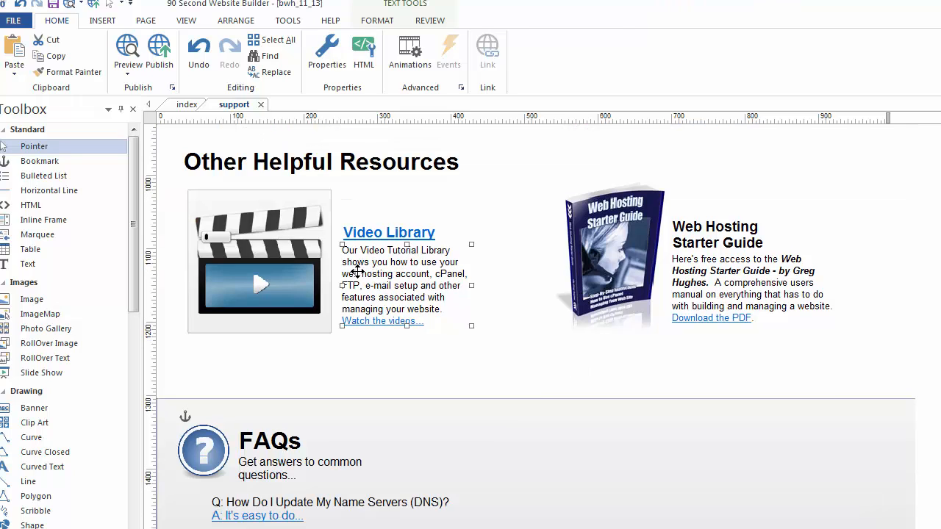
left_click(348, 276)
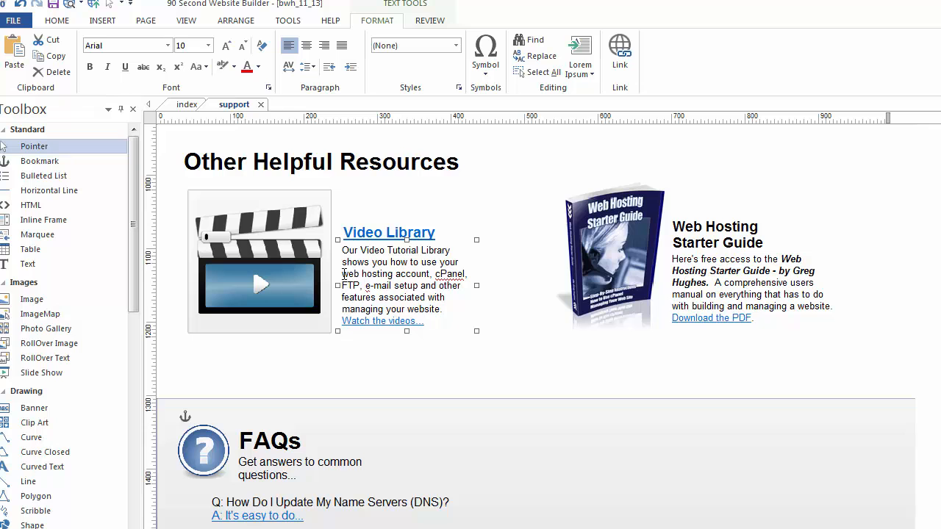
left_click_drag(342, 274, 394, 273)
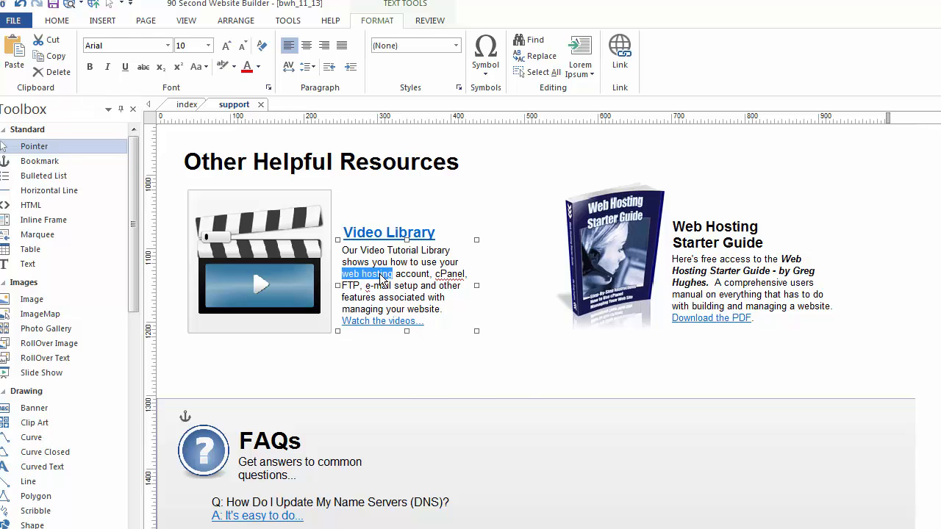
- Insert a hyperlink on them with Link to set to Smart Link, type Parent Page
right_click(383, 275)
left_click(438, 340)
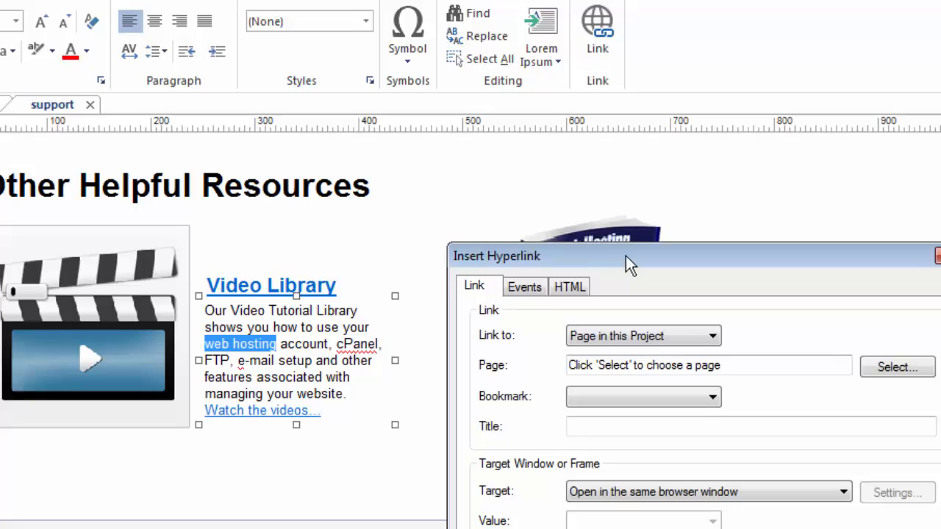
left_click_drag(626, 256, 504, 87)
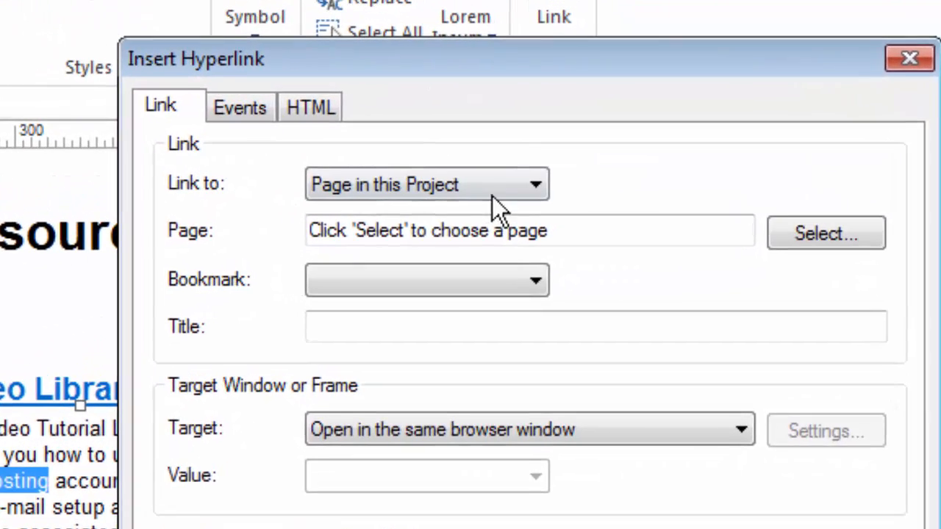
left_click(565, 154)
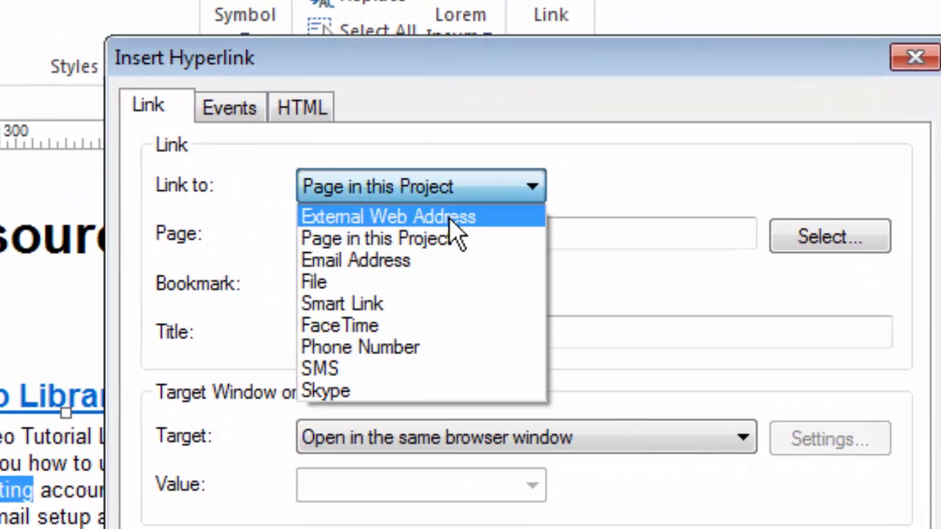
left_click(351, 304)
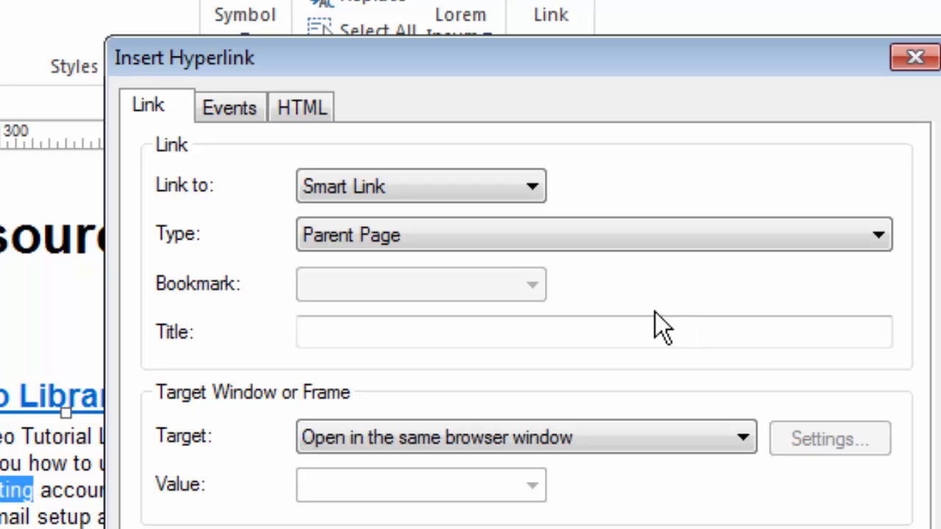
- Review the Smart Link Type options, keep Parent Page, and cancel the link on 'web hosting'
left_click(697, 234)
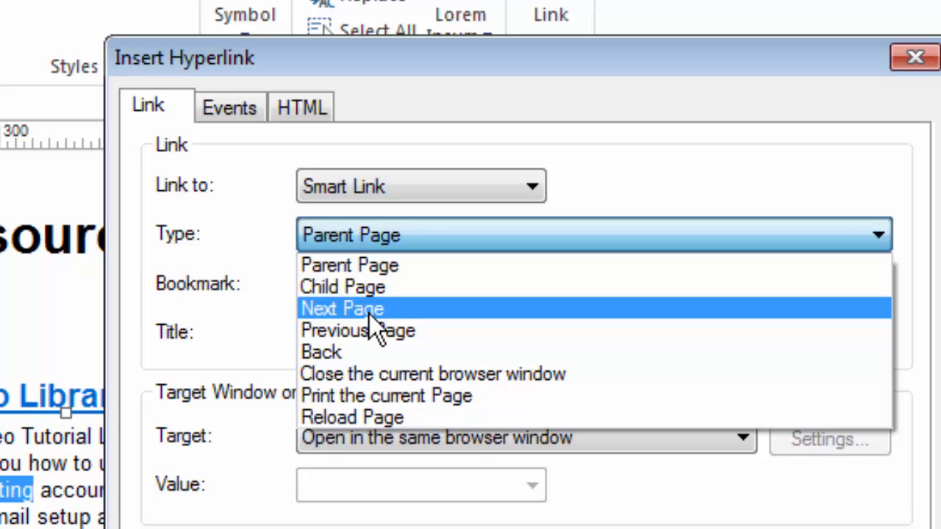
left_click(369, 266)
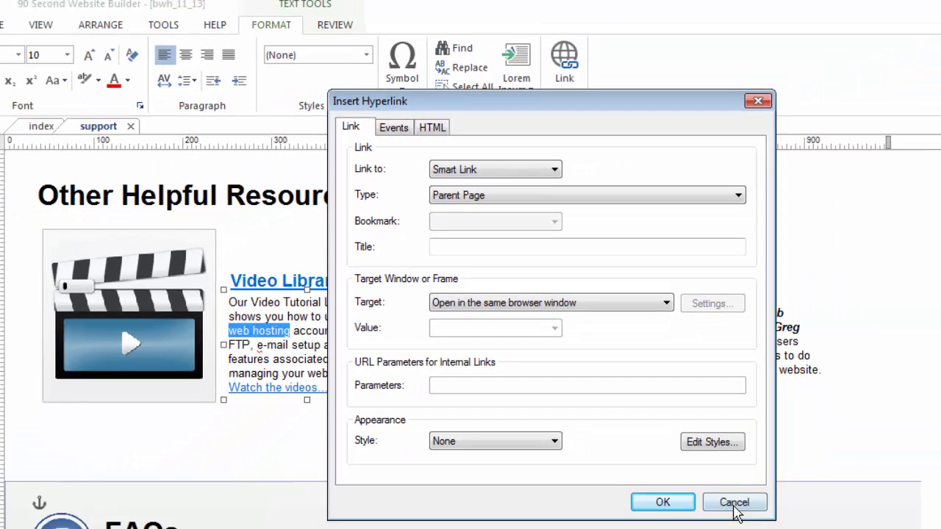
left_click(805, 528)
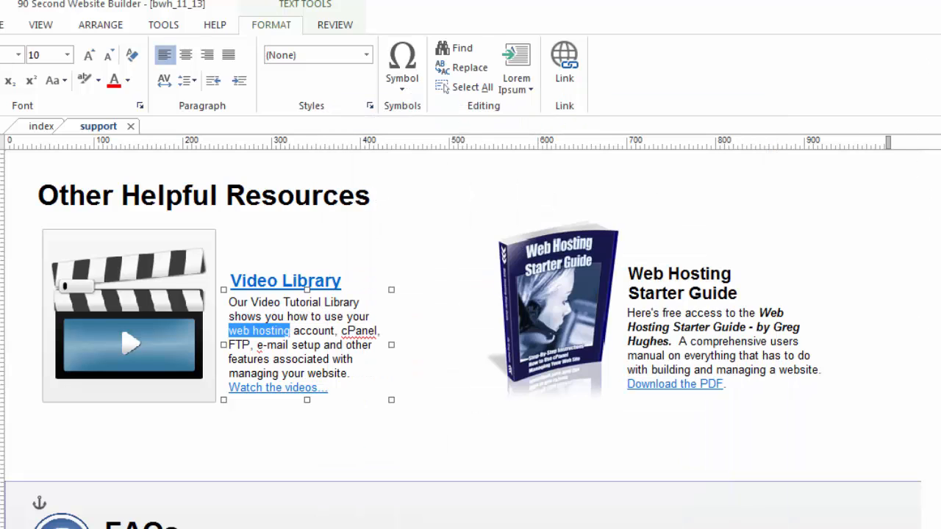
- Select 'users' in the Web Hosting Starter Guide description and start a Smart Link hyperlink on it
key("F5")
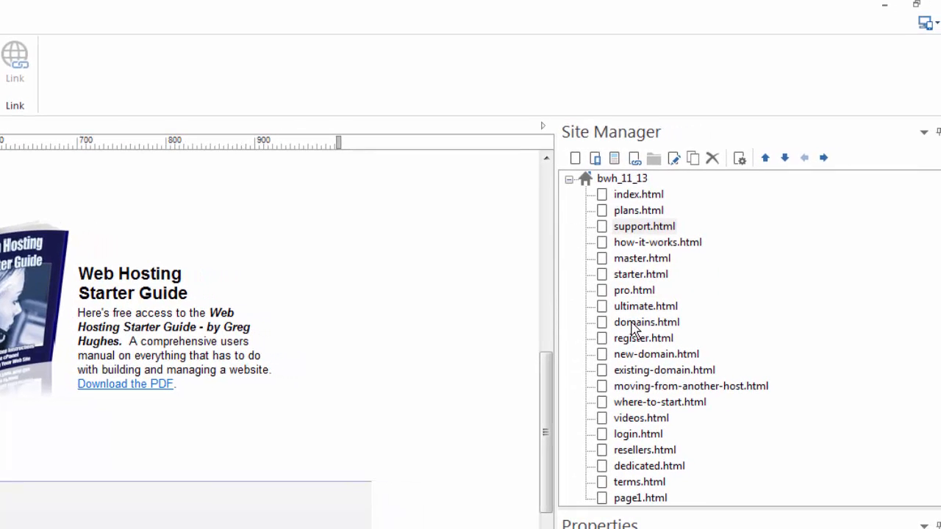
left_click(228, 348)
double_click(232, 342)
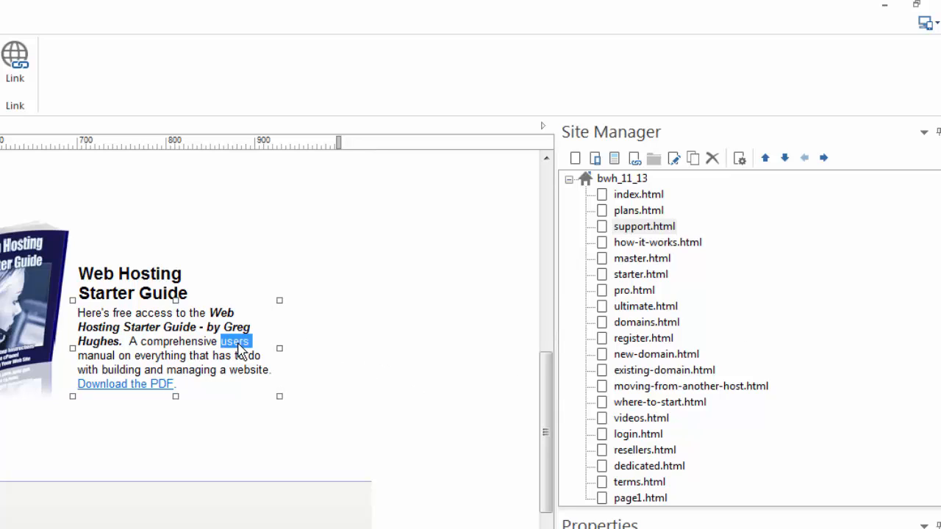
right_click(236, 349)
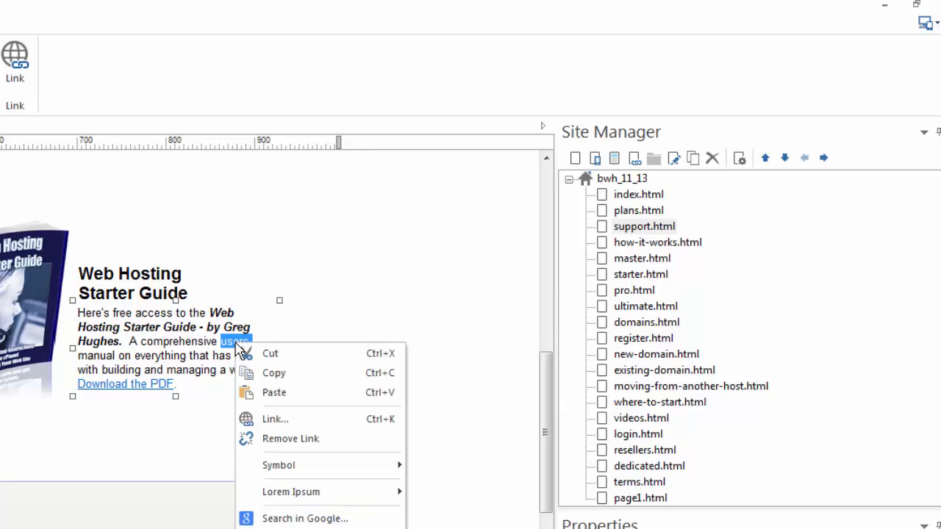
left_click(272, 421)
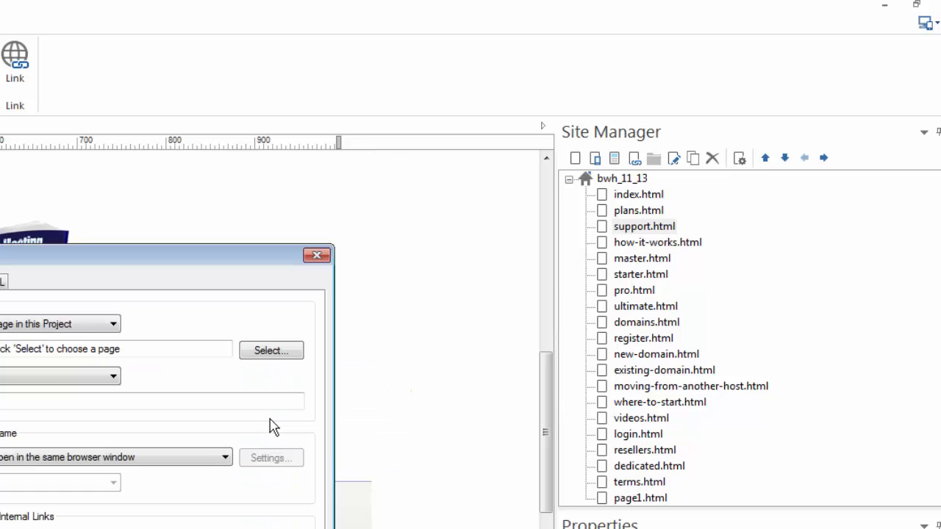
left_click_drag(121, 261, 372, 85)
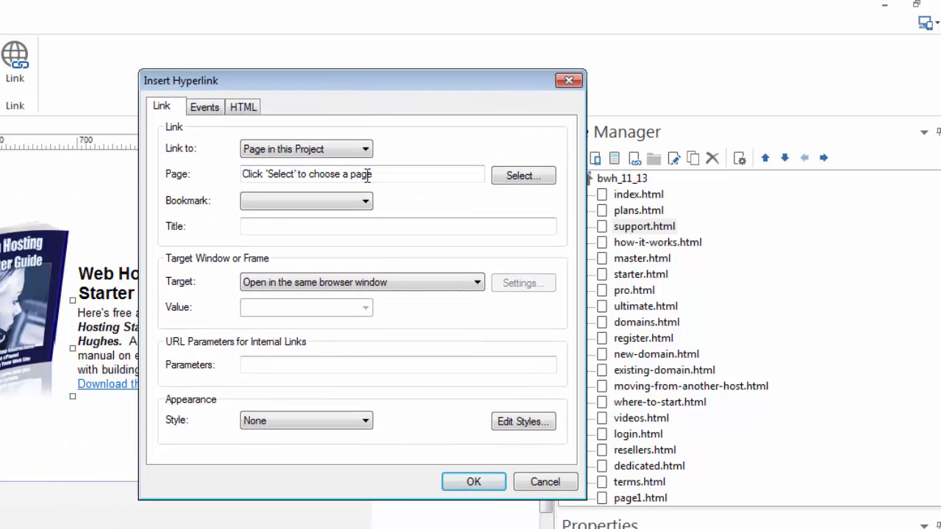
left_click(357, 149)
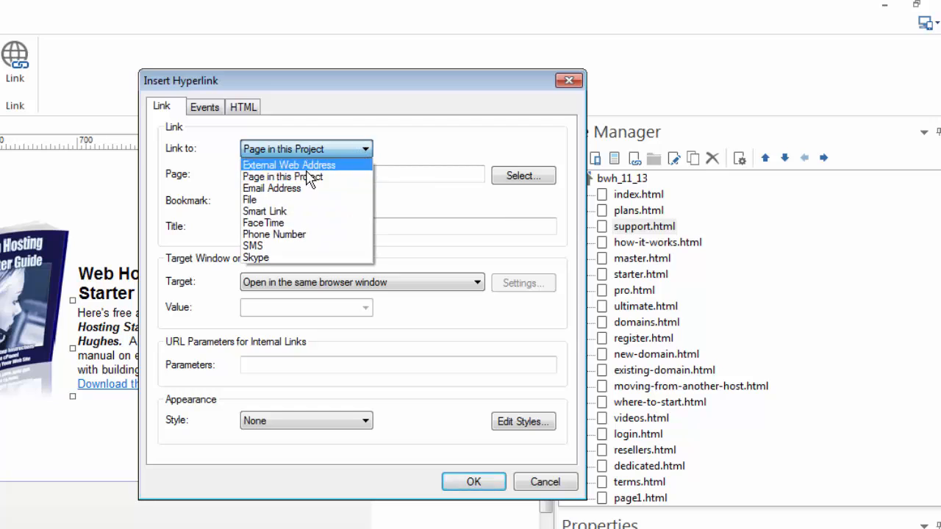
left_click(269, 211)
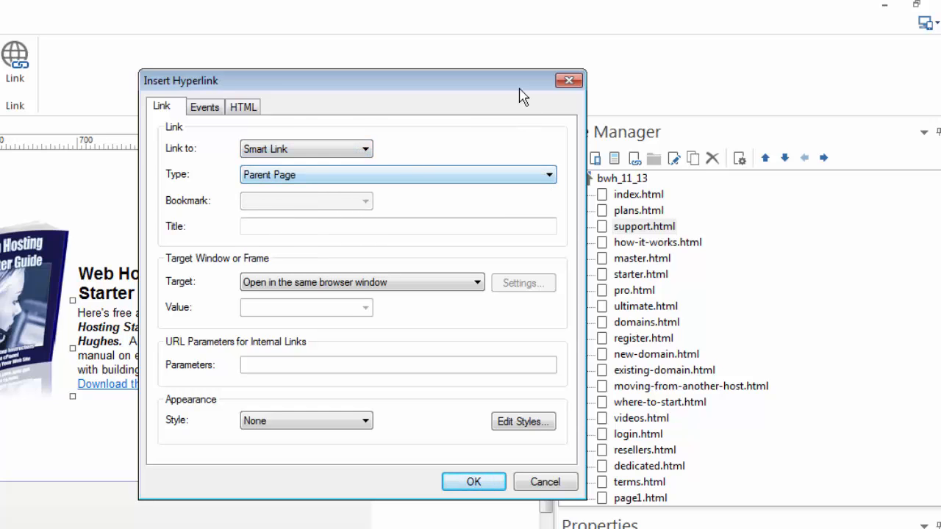
left_click_drag(497, 87, 453, 89)
- Show the Smart Link Type options, including Child Page, Next Page and Reload Page
left_click(504, 177)
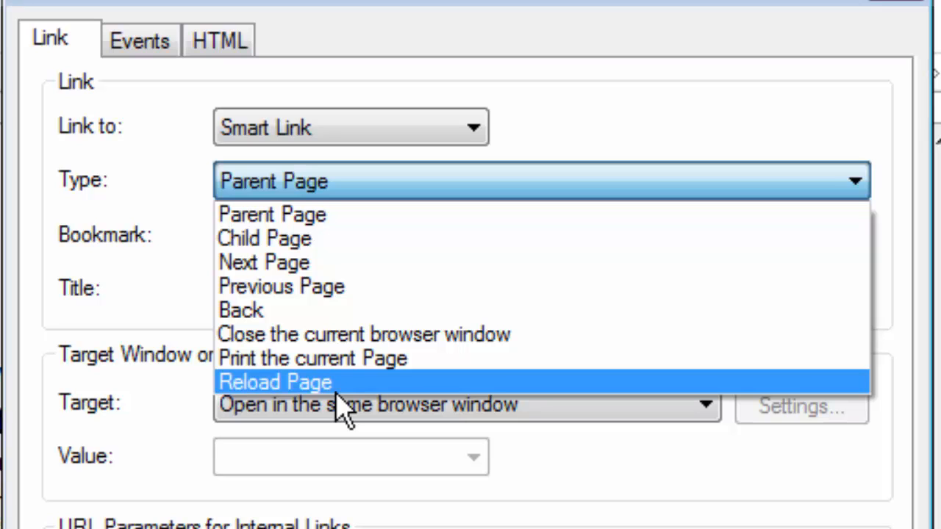
- Keep Parent Page, then switch the link type to FaceTime and inspect its facetime: address
left_click(360, 139)
left_click(528, 184)
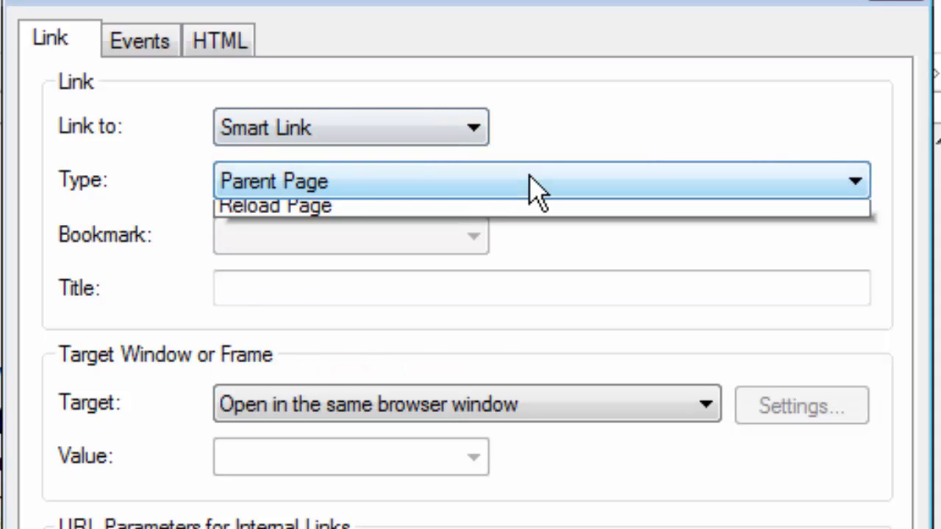
left_click(530, 177)
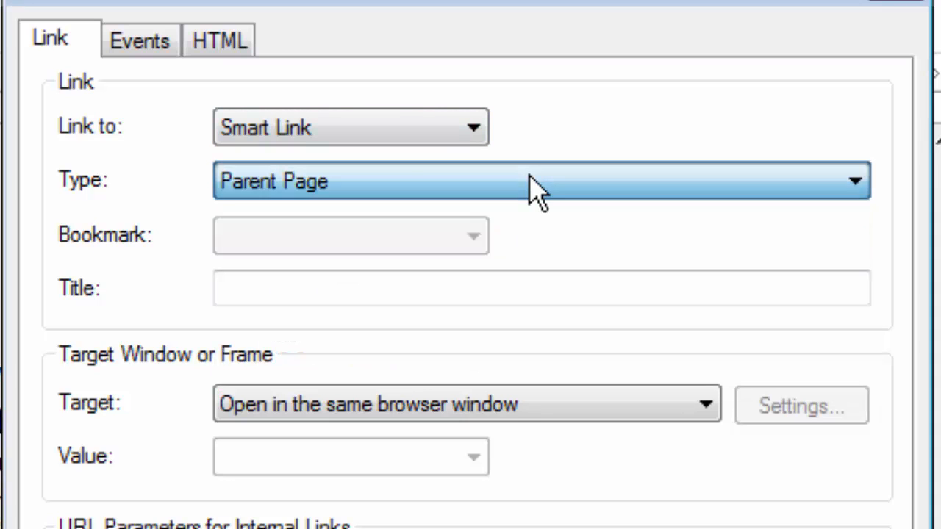
left_click(460, 140)
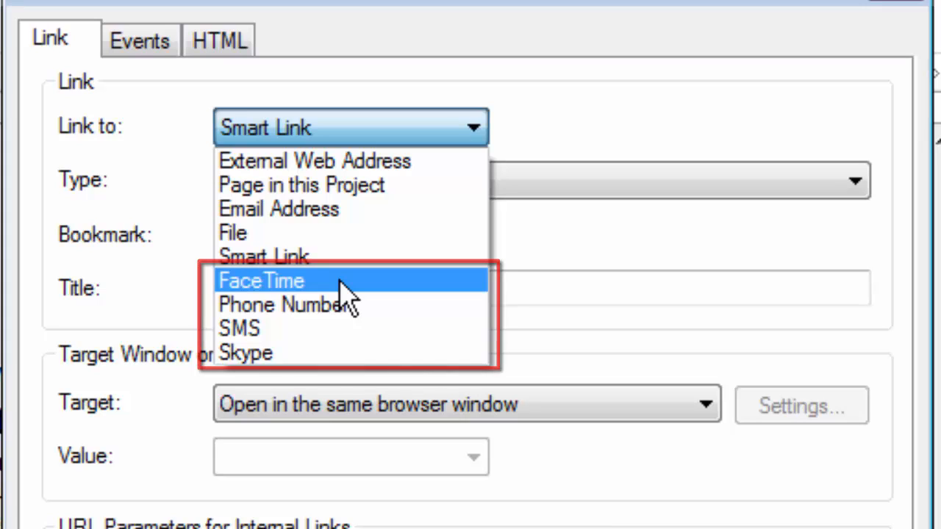
left_click(314, 285)
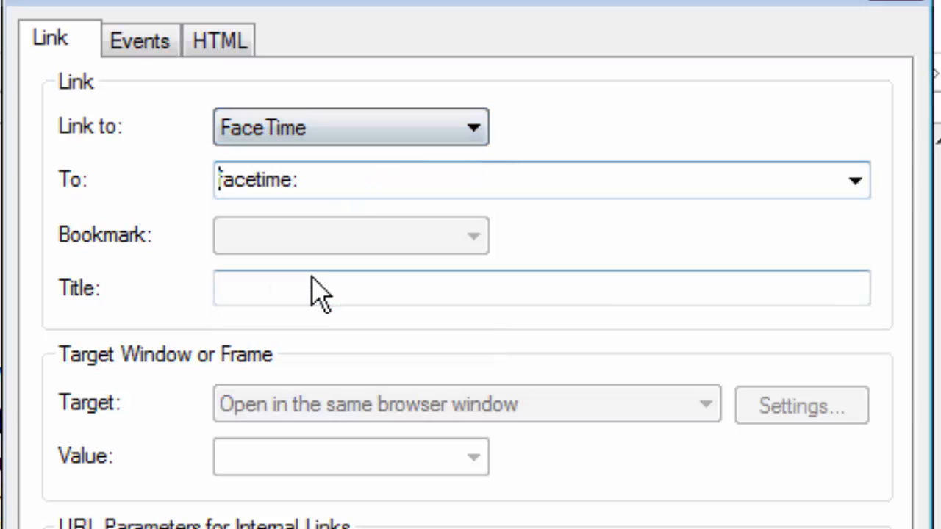
left_click(316, 178)
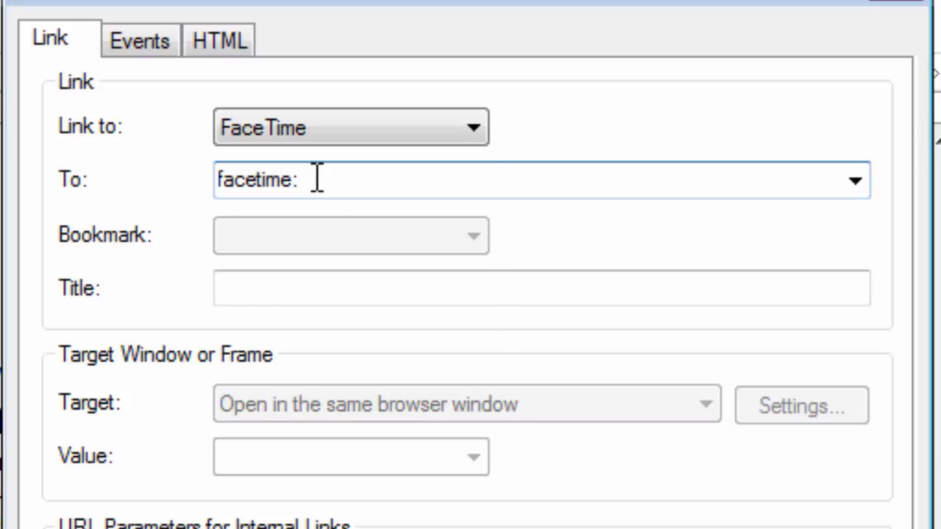
- Try the Phone Number and SMS link types, checking their tel: and sms: addresses
left_click(441, 129)
left_click(321, 302)
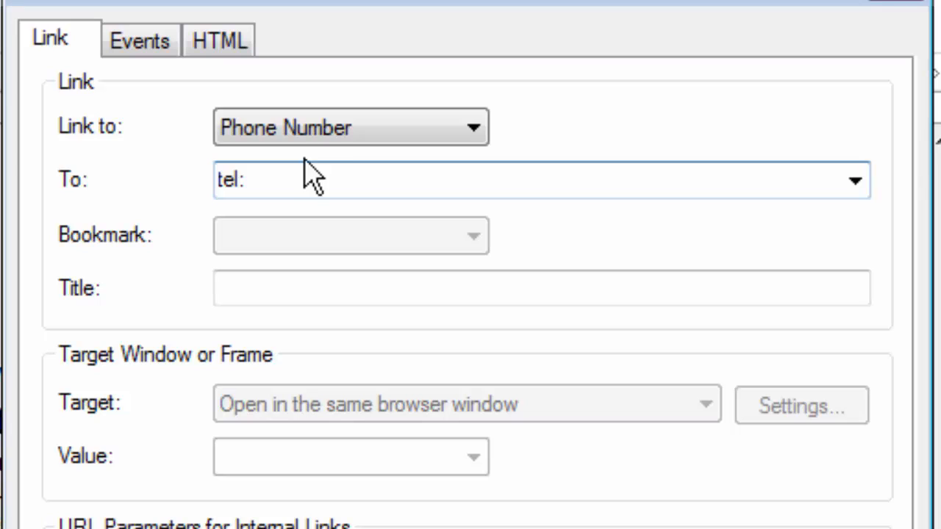
left_click(262, 183)
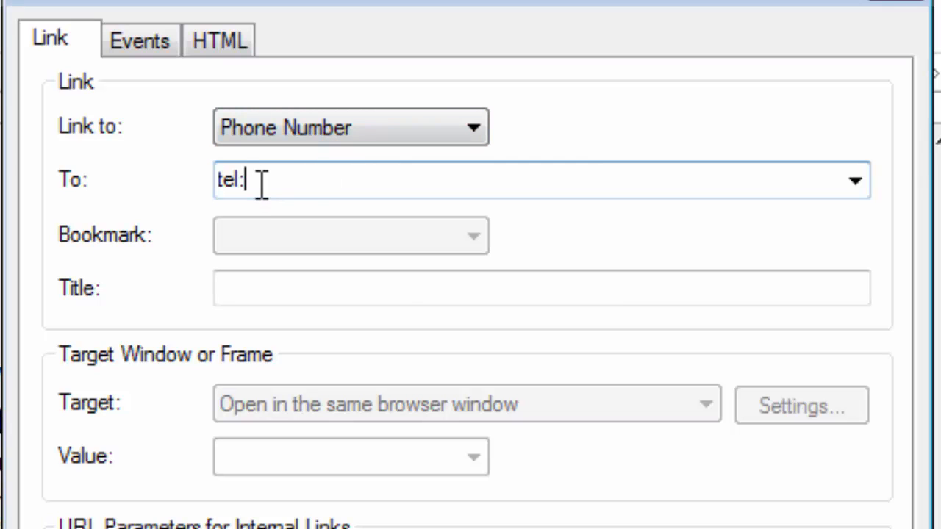
left_click(287, 136)
left_click(261, 332)
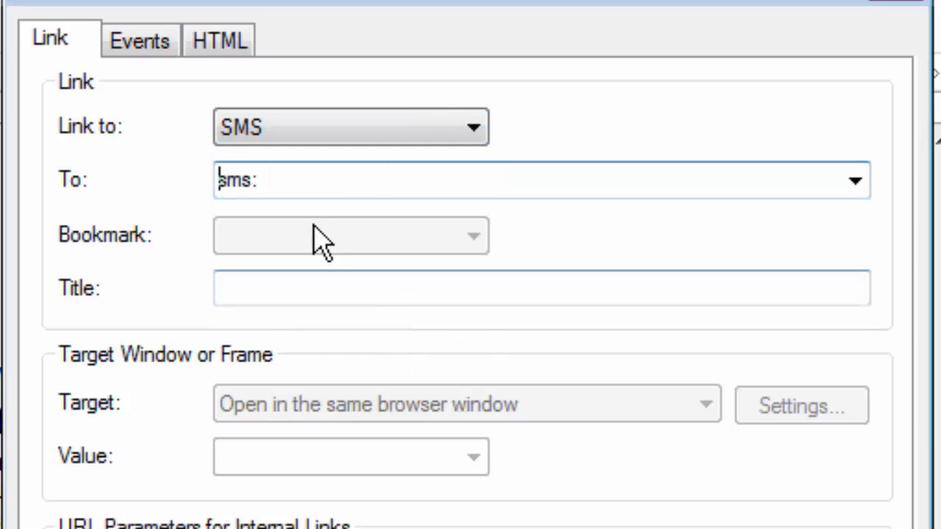
left_click(289, 180)
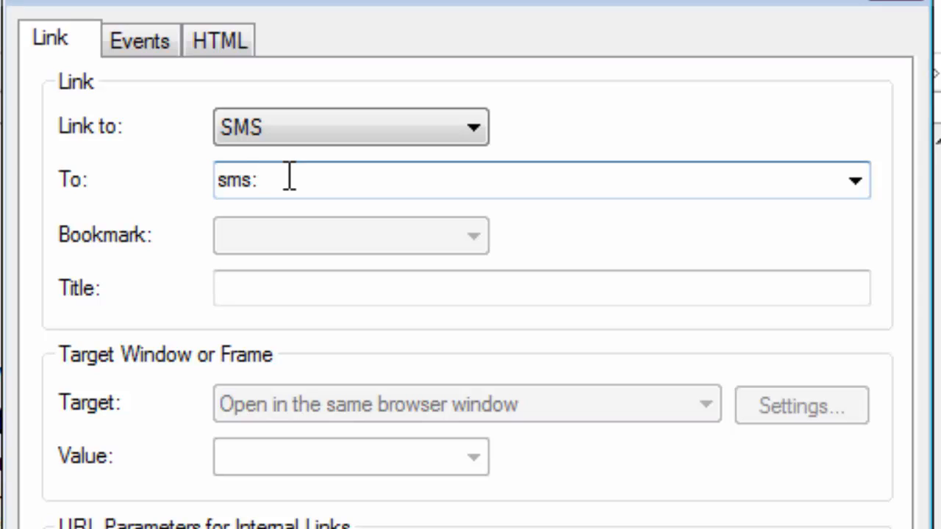
- Switch the link type to Skype, then close the hyperlink window without adding a link
left_click(335, 143)
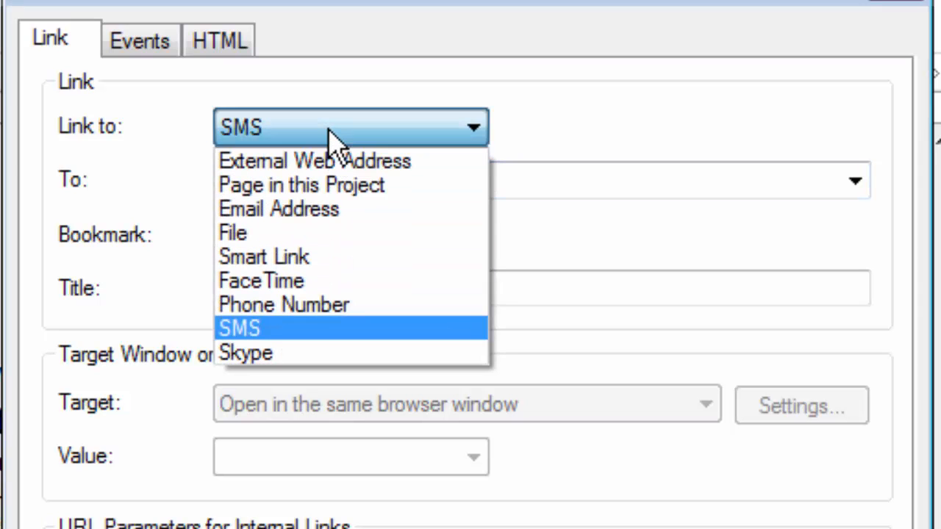
left_click(303, 365)
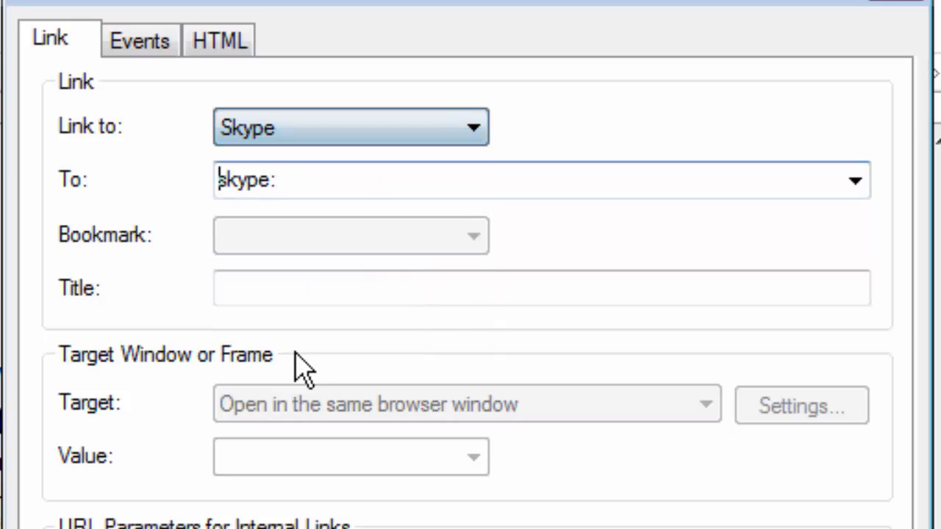
left_click(422, 131)
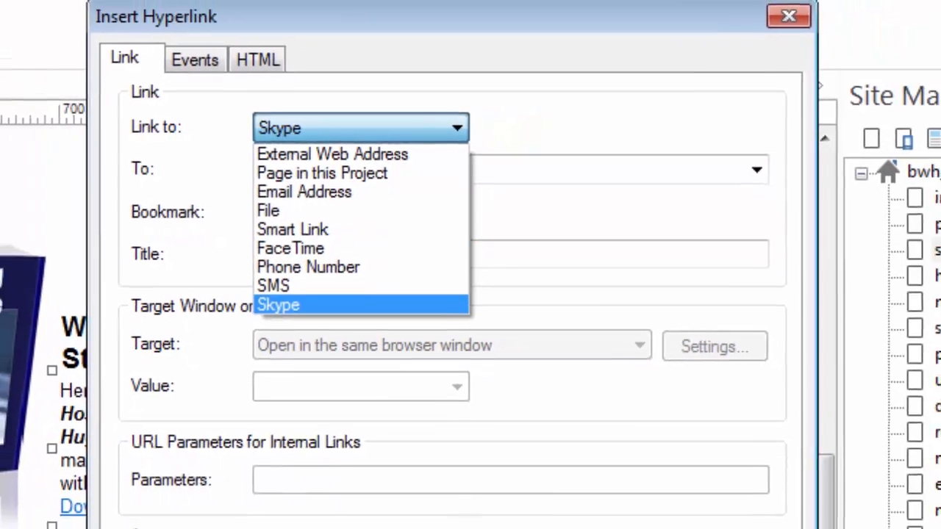
key("Return")
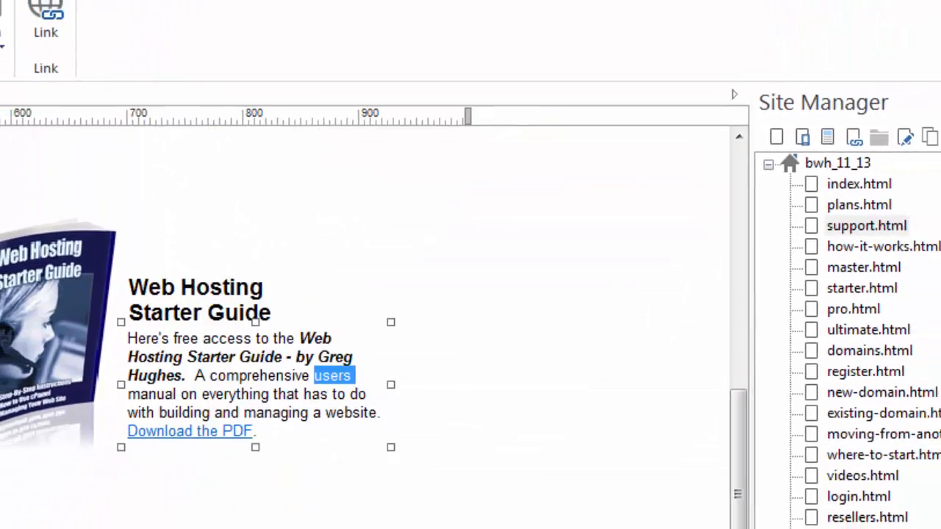
left_click(488, 341)
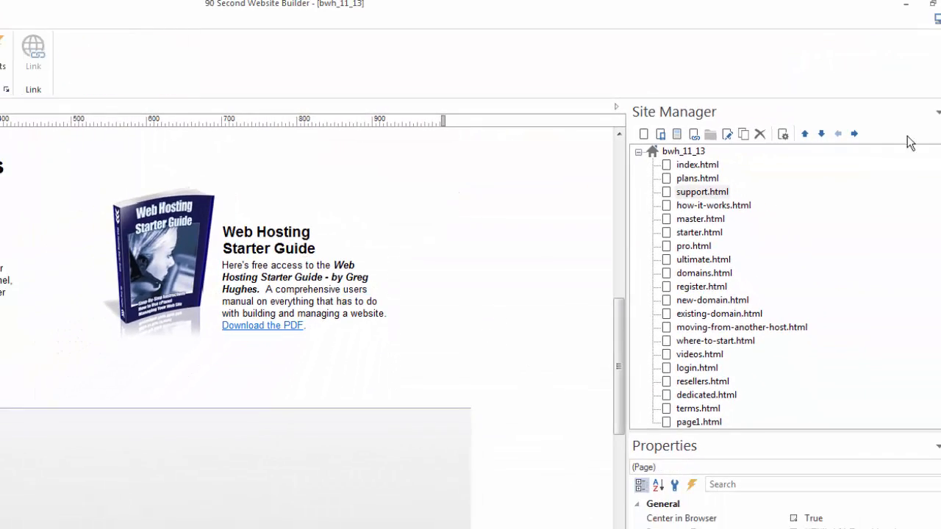